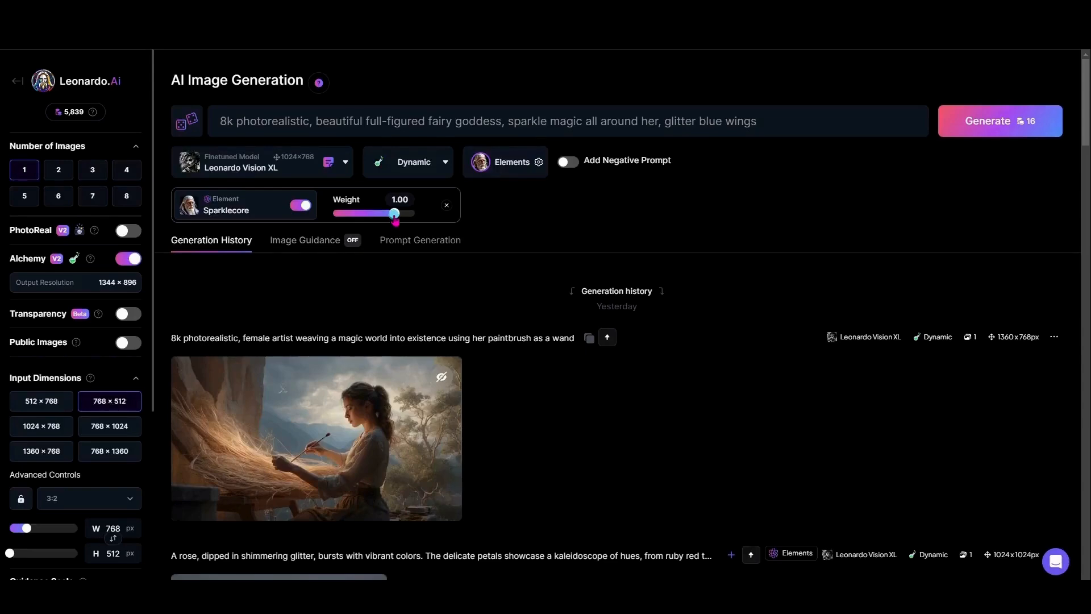
# Generate one image from the fairy goddess prompt with glitter blue wings, using the Sparklecore element
pyautogui.click(976, 126)
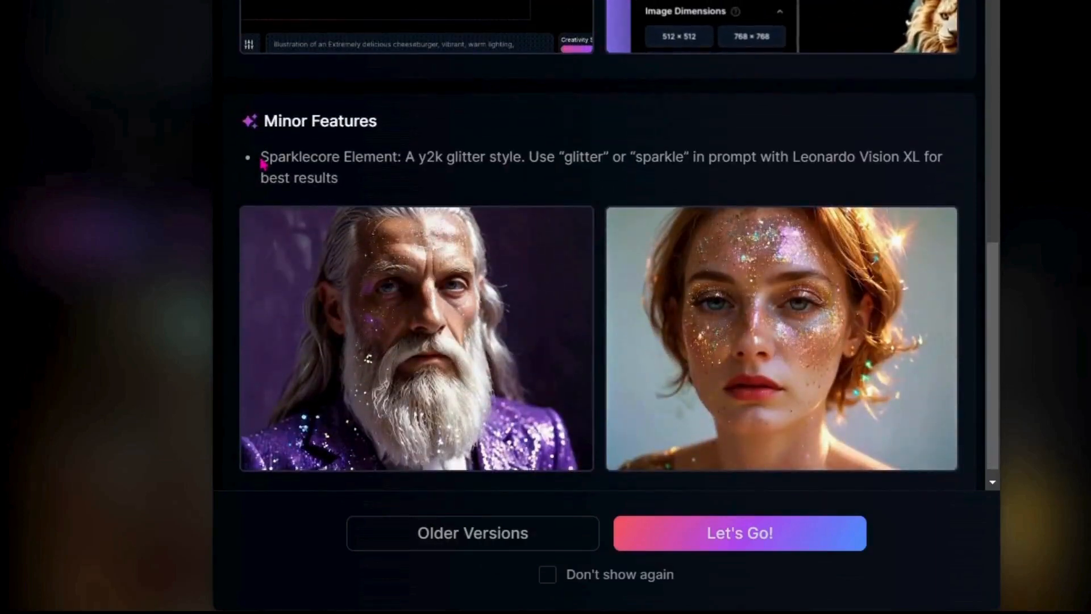
# Highlight the Sparklecore note and the Major Features list in the release notes, and select the Sparklecore element
pyautogui.moveTo(259, 158); pyautogui.dragTo(398, 194)
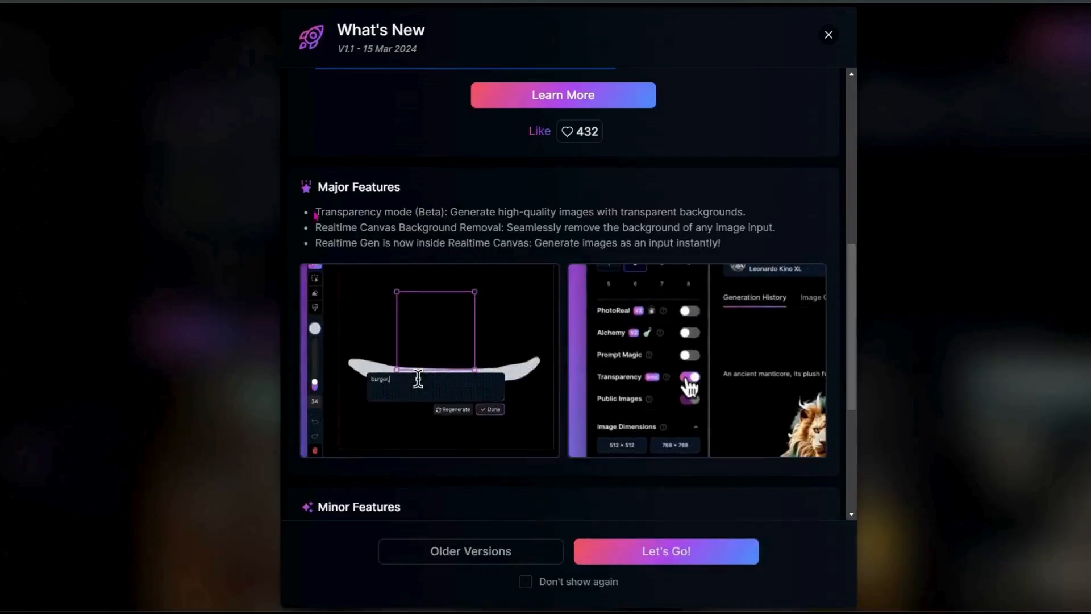
pyautogui.moveTo(316, 211); pyautogui.dragTo(748, 246)
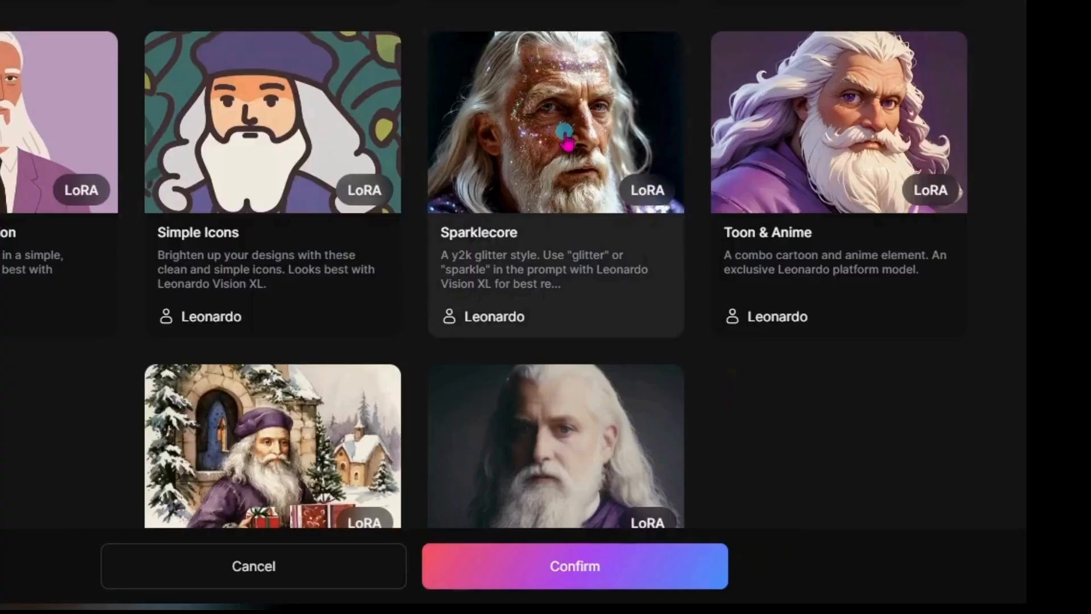
pyautogui.click(566, 137)
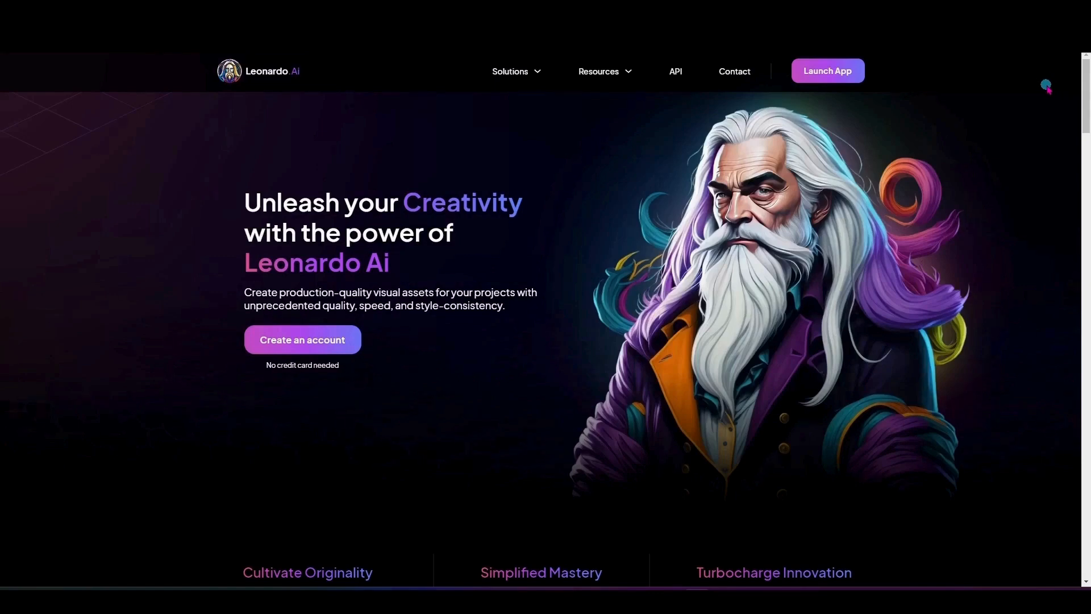
# Launch the Leonardo.Ai app from the website and open the Image Generation tool
pyautogui.click(829, 79)
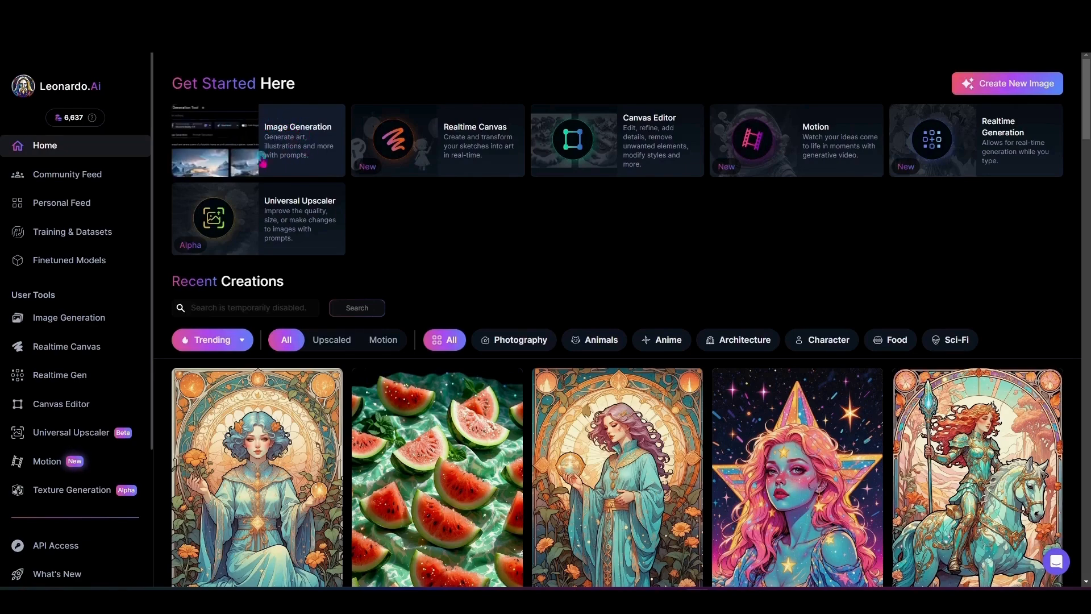
pyautogui.click(57, 321)
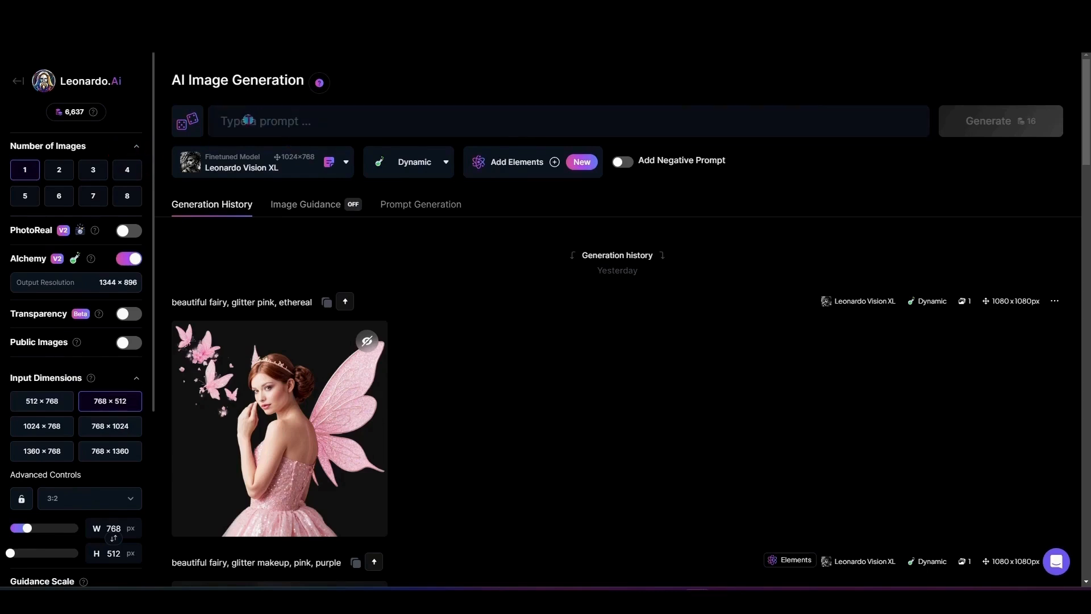
# Set the number of images to 1 and leave Public Images off
pyautogui.click(30, 171)
pyautogui.moveTo(89, 261)
pyautogui.click(131, 348)
pyautogui.click(130, 349)
# Set the aspect ratio to 16:9 and the input dimensions to 1360 × 768
pyautogui.click(82, 499)
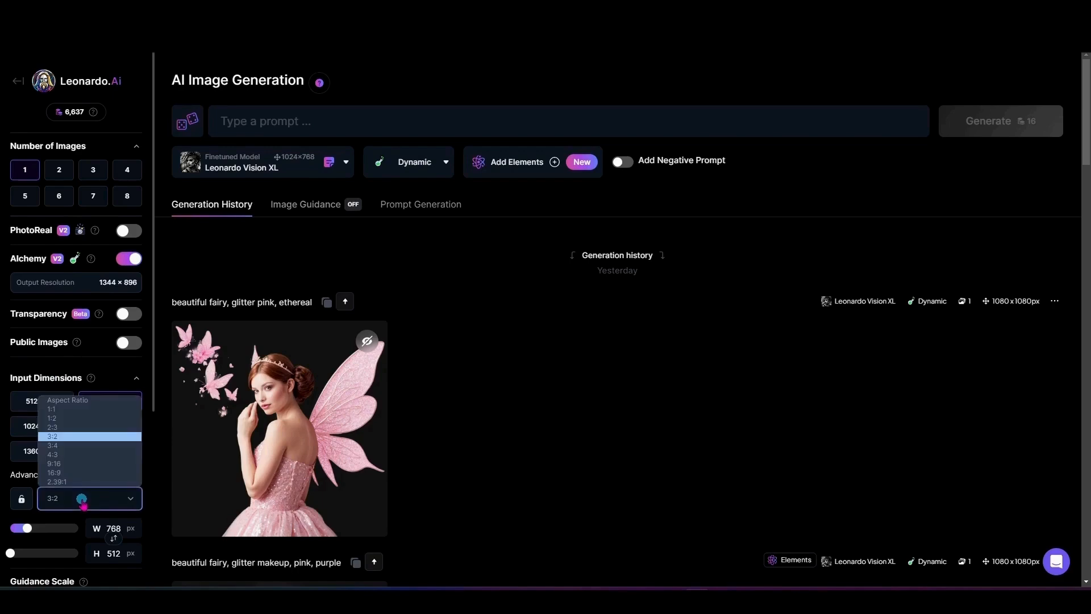
pyautogui.click(73, 474)
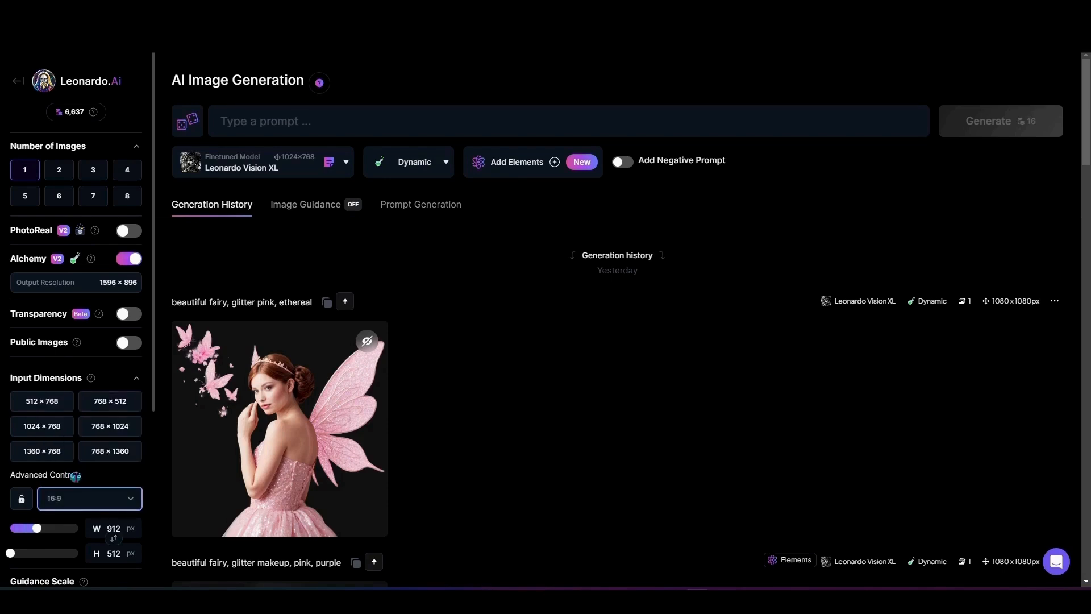
pyautogui.click(37, 452)
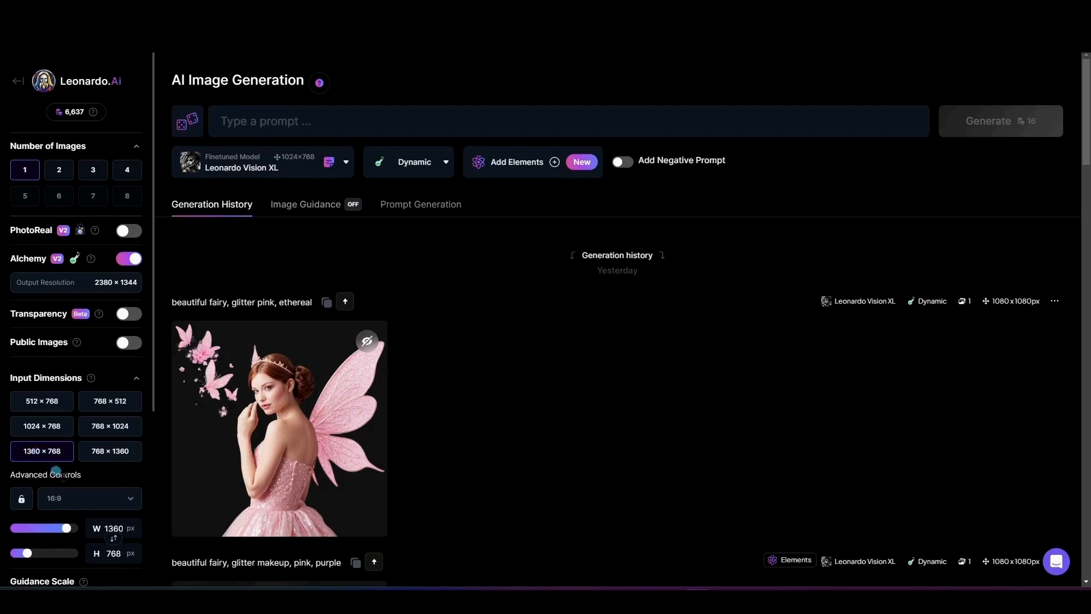
pyautogui.scroll(-1, 91, 478)
pyautogui.scroll(-1, 116, 443)
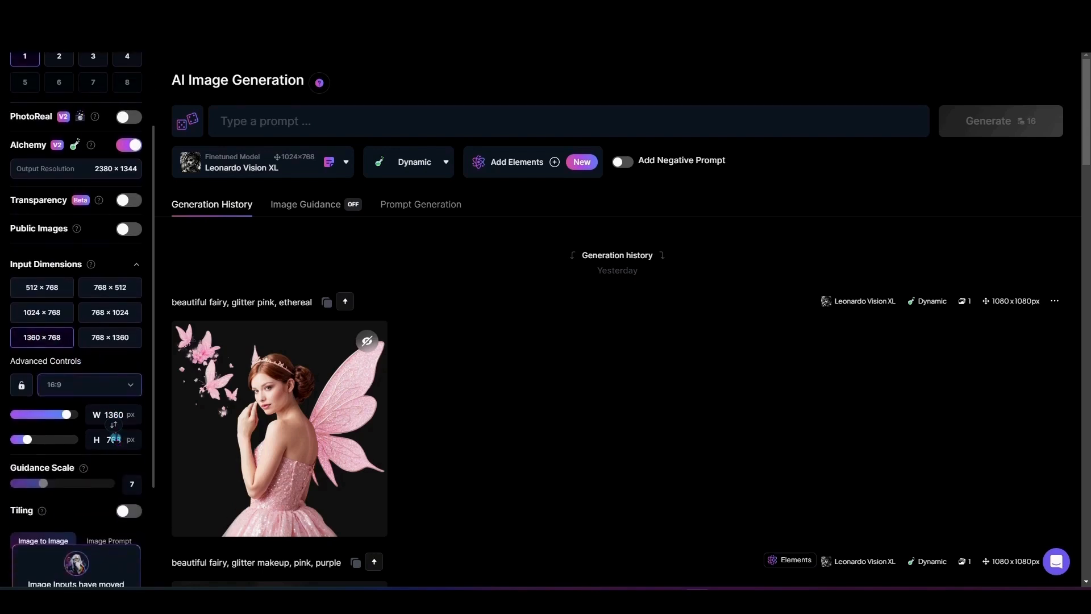
pyautogui.scroll(-1, 58, 467)
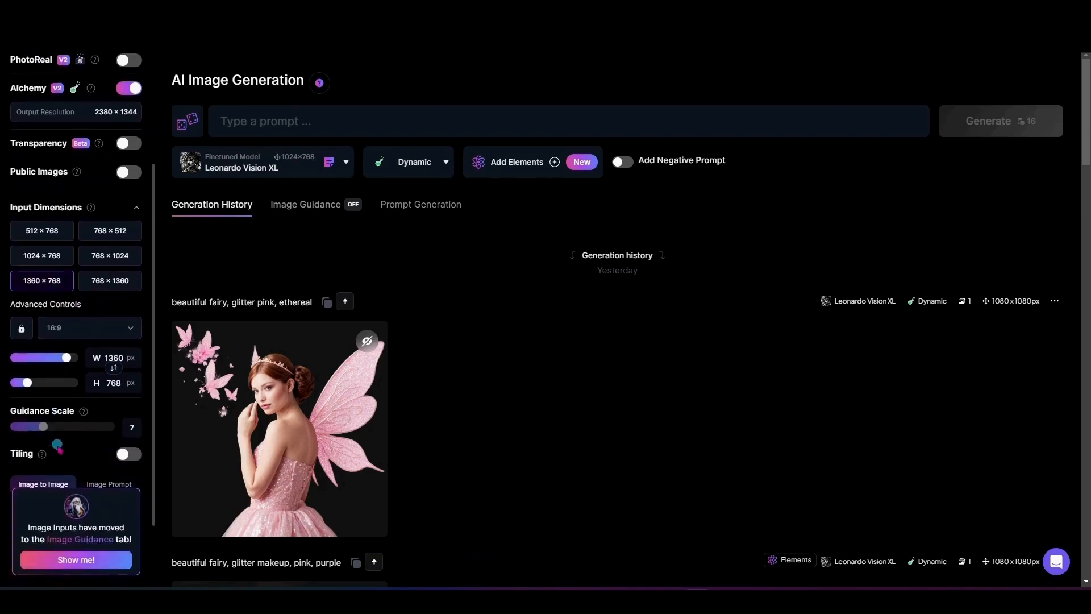
pyautogui.moveTo(84, 413)
pyautogui.scroll(-3, 80, 449)
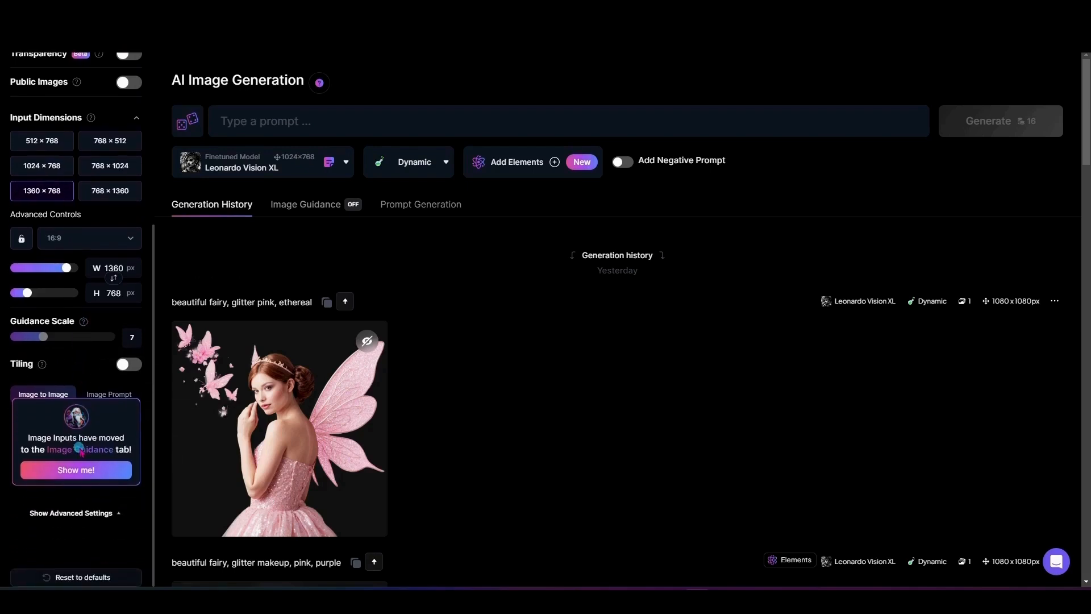
pyautogui.scroll(3, 102, 414)
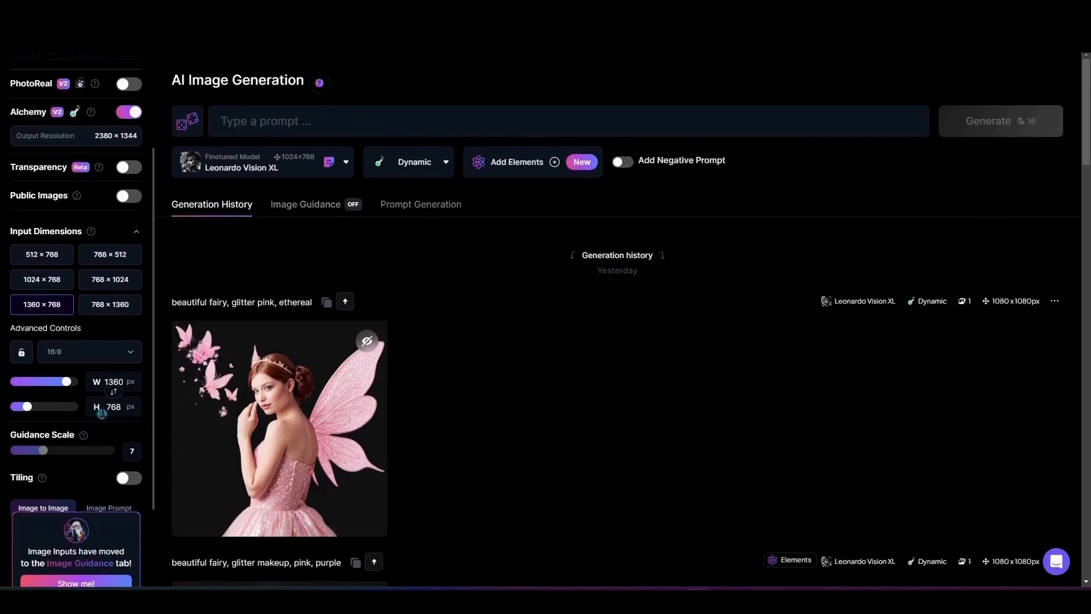
# Paste the close-up fairy goddess prompt and remove the words "crafted to follow the rule of thirds with high"
pyautogui.click(279, 121)
pyautogui.rightClick(279, 121)
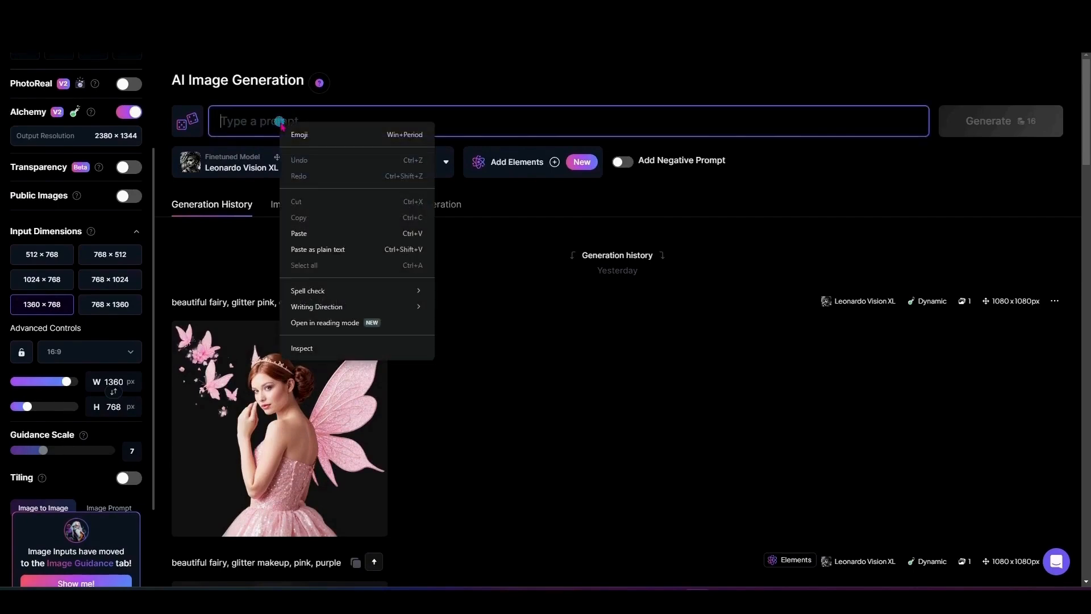
pyautogui.click(327, 230)
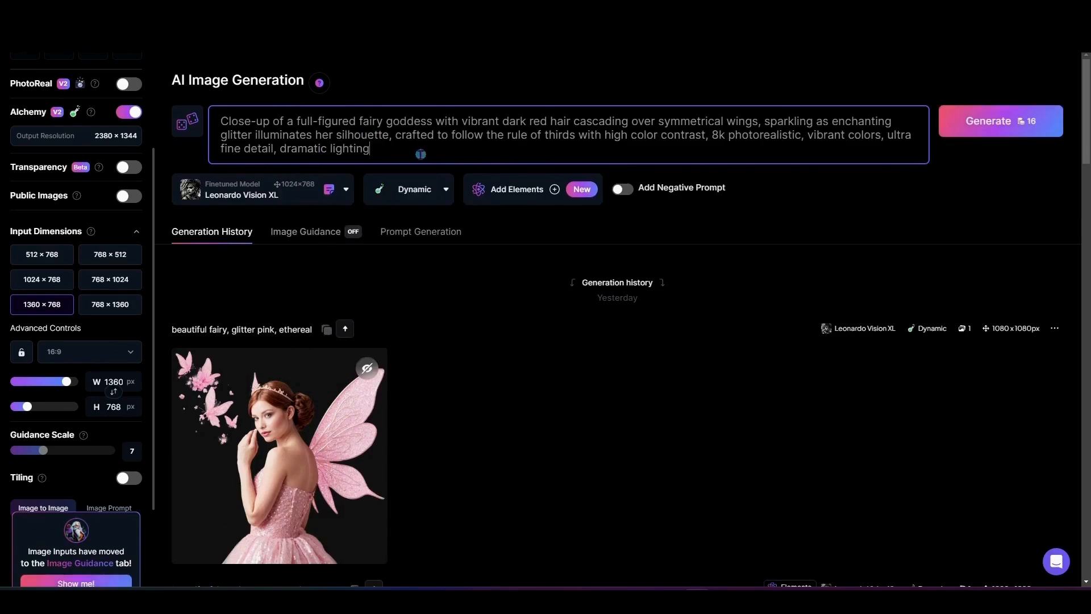
pyautogui.moveTo(637, 135); pyautogui.dragTo(392, 134)
pyautogui.press('BackSpace')
pyautogui.moveTo(218, 121); pyautogui.dragTo(906, 129)
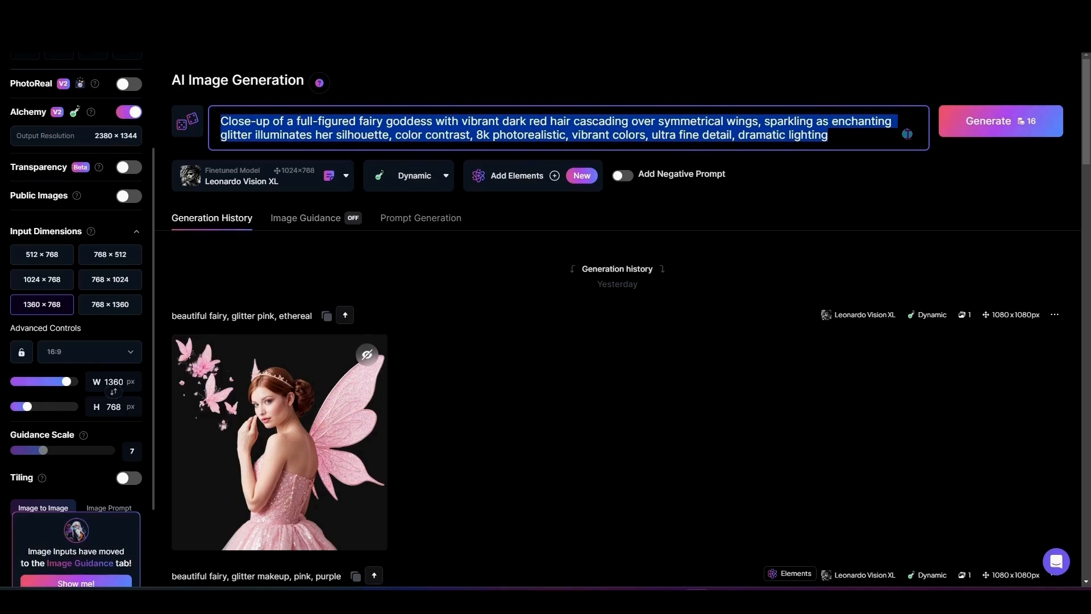
pyautogui.click(824, 181)
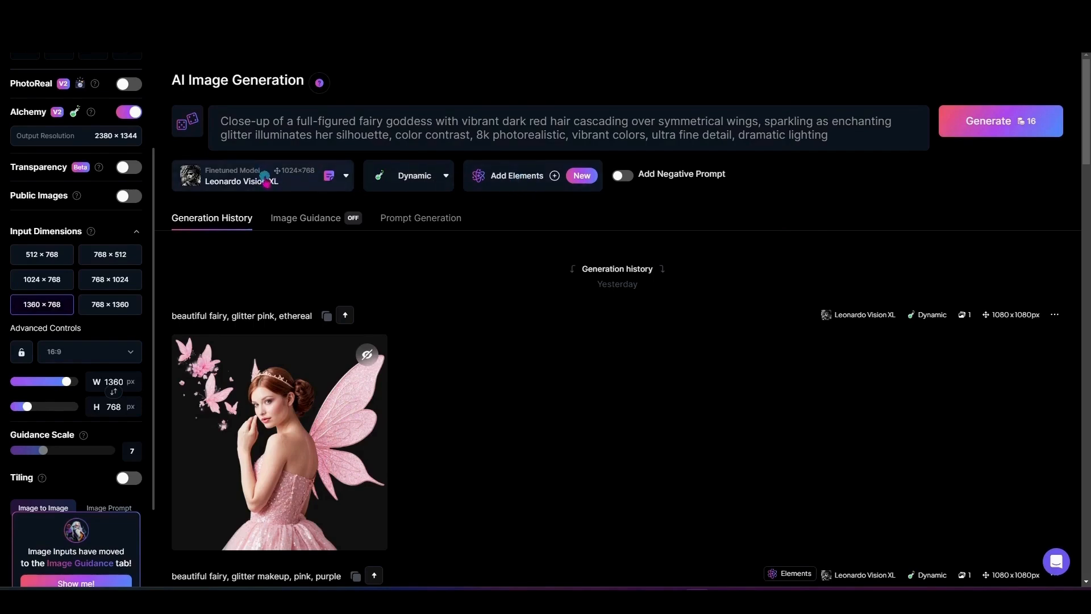
# Switch the finetuned model to Leonardo Diffusion XL
pyautogui.click(225, 181)
pyautogui.click(227, 204)
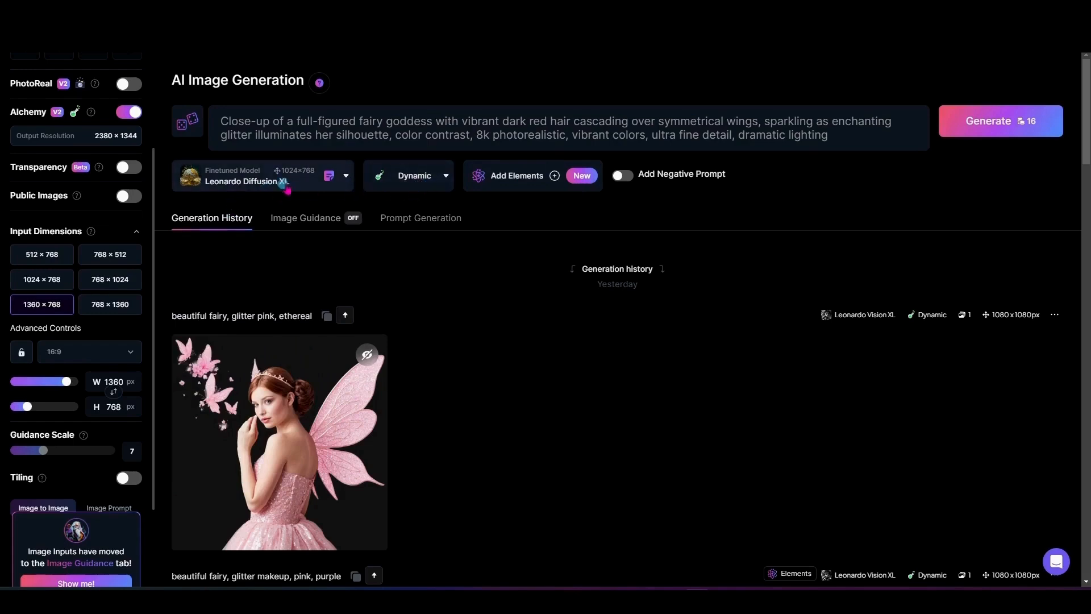
# Add the Sparklecore element to the generation
pyautogui.click(521, 181)
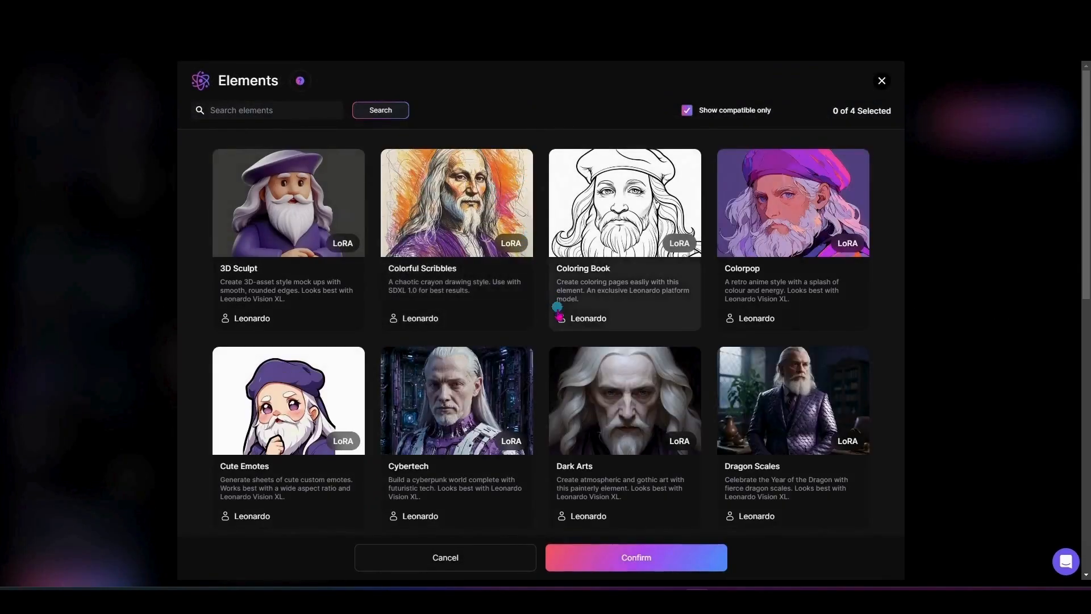
pyautogui.scroll(-5, 556, 316)
pyautogui.scroll(-4, 558, 320)
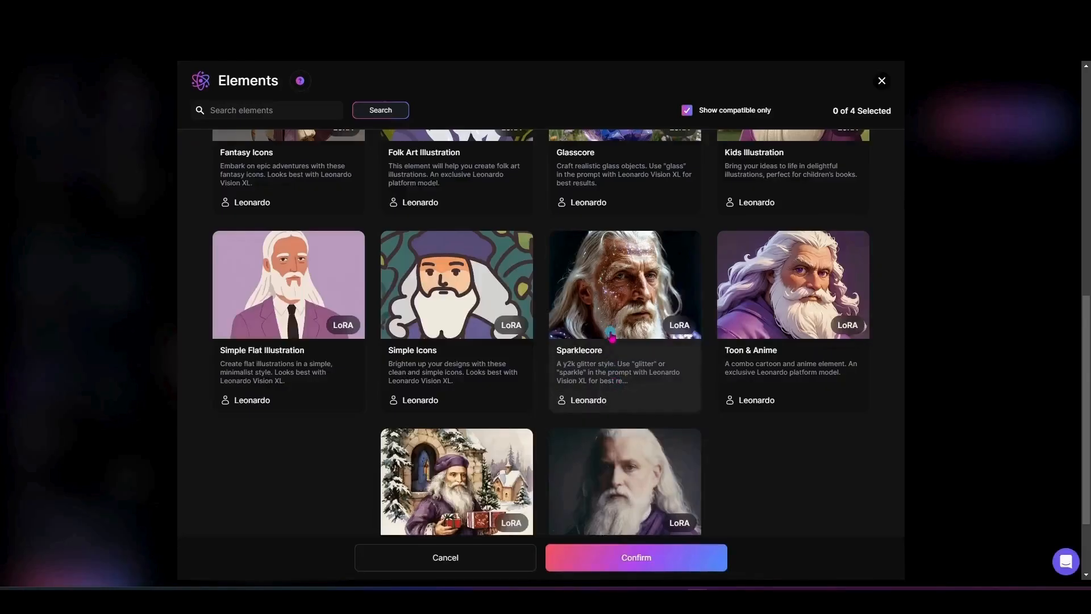
pyautogui.click(611, 335)
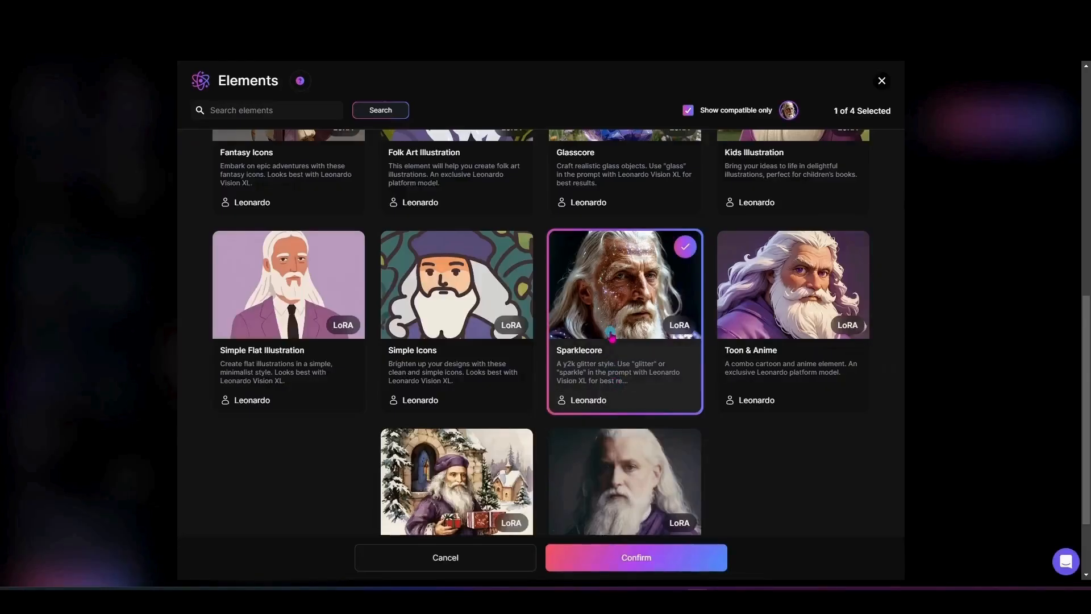
pyautogui.click(610, 564)
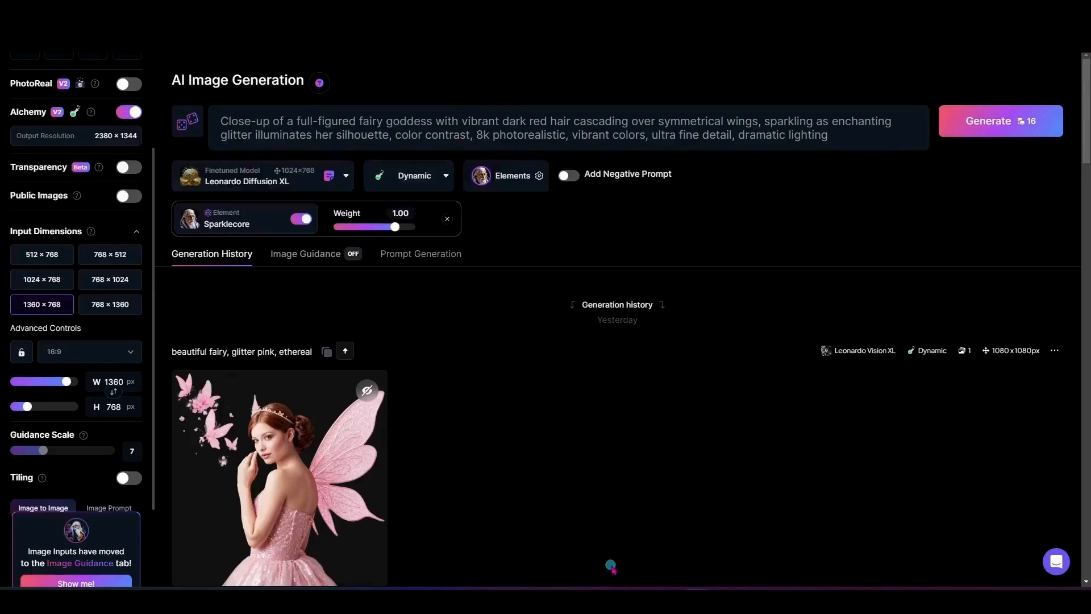
# Set the finetuned model to Leonardo Vision XL and keep the Dynamic preset style
pyautogui.click(215, 179)
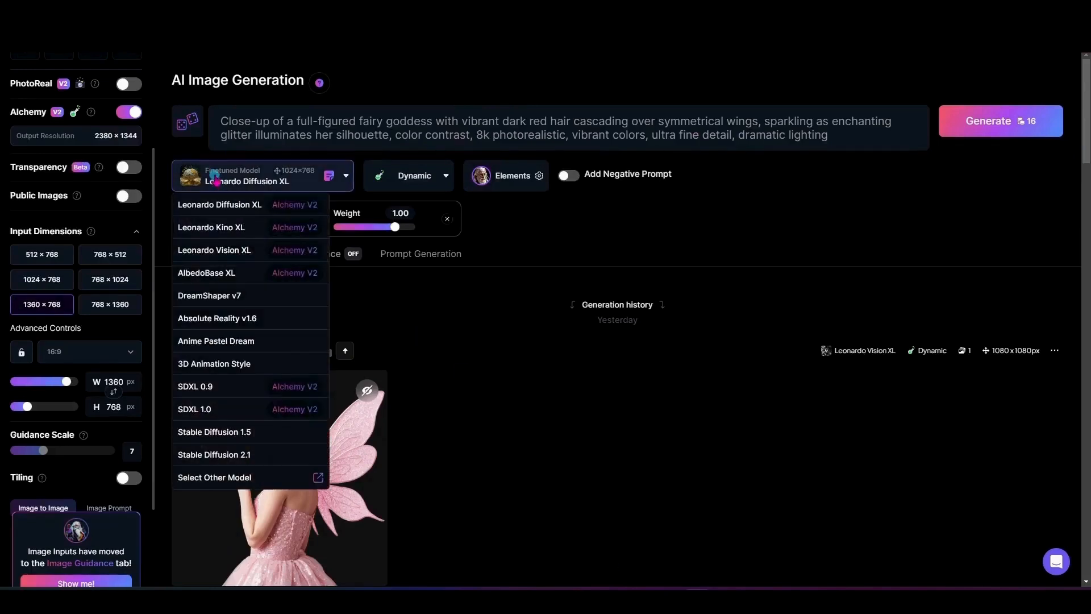
pyautogui.click(216, 251)
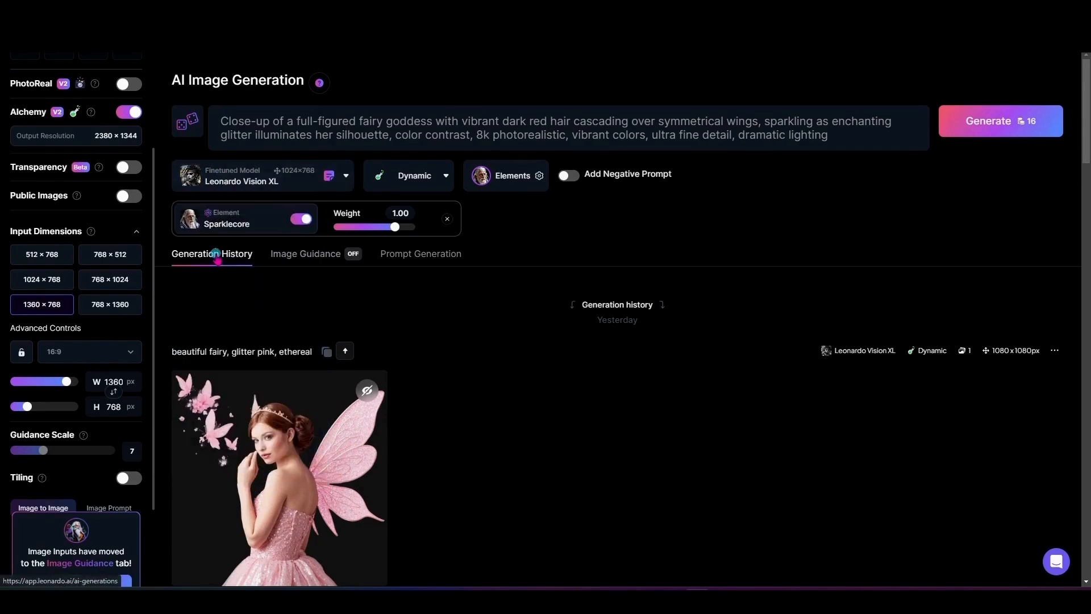
pyautogui.click(430, 182)
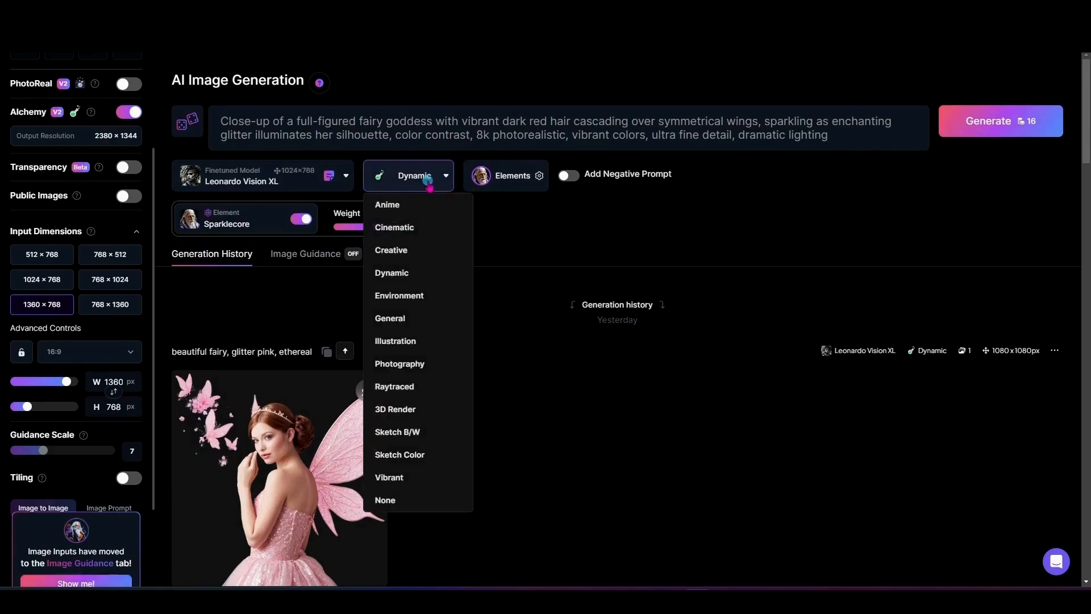
pyautogui.click(429, 181)
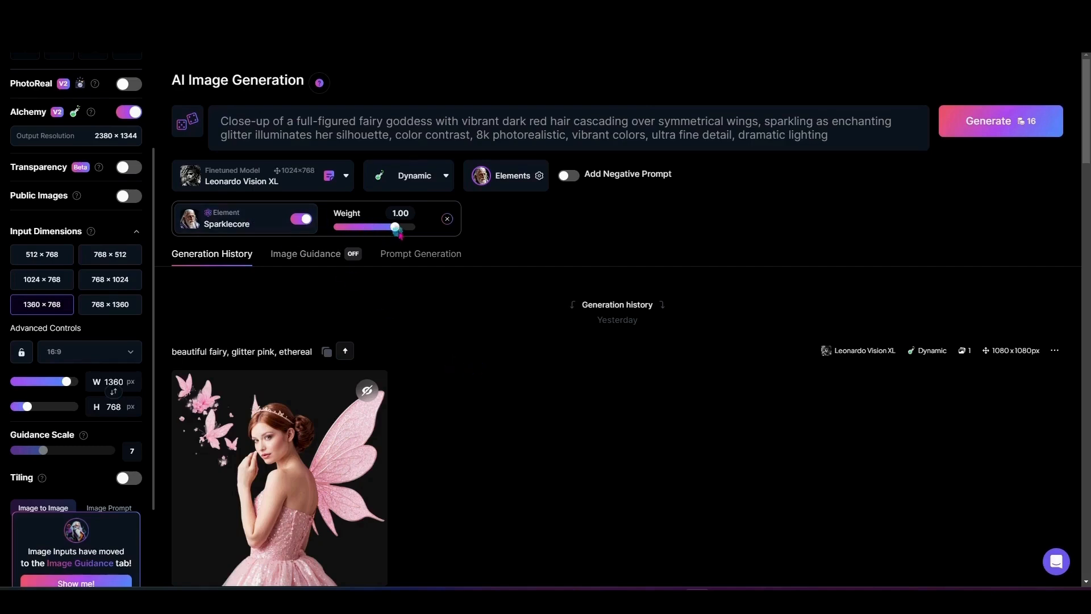
# Set the Sparklecore weight to 0.70 and generate the image
pyautogui.moveTo(395, 235); pyautogui.dragTo(390, 234)
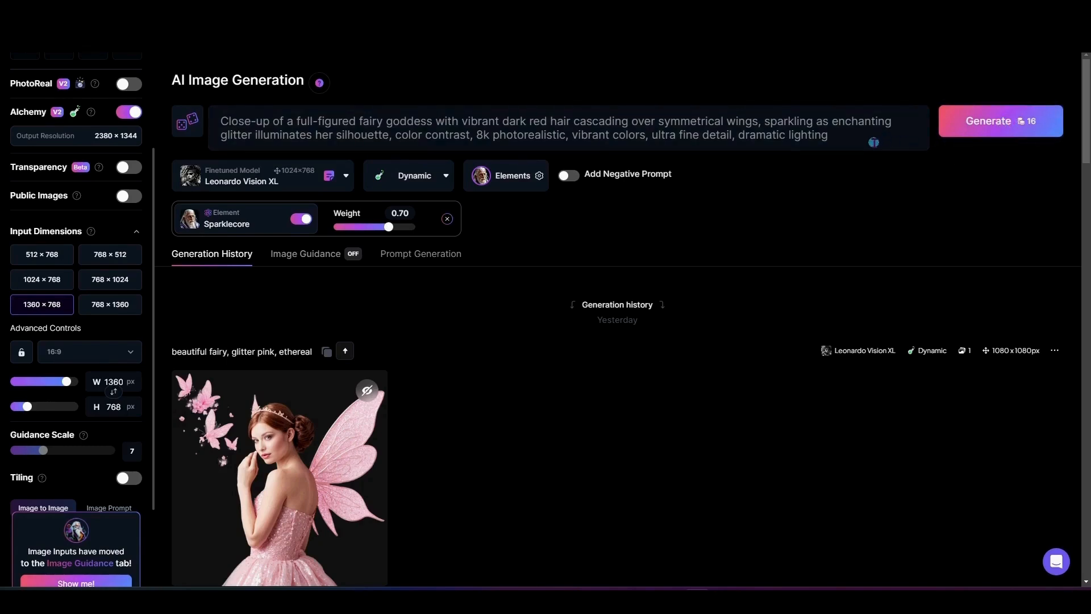
pyautogui.click(1006, 128)
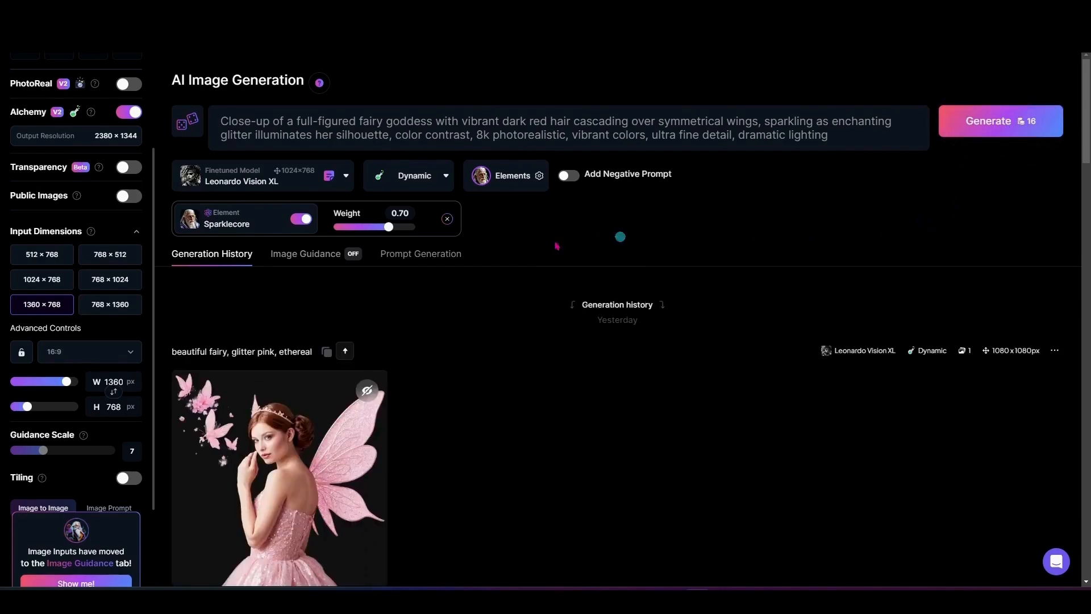
# Check the Image Guidance inputs, return to the generation history and view the new fairy image enlarged
pyautogui.click(290, 258)
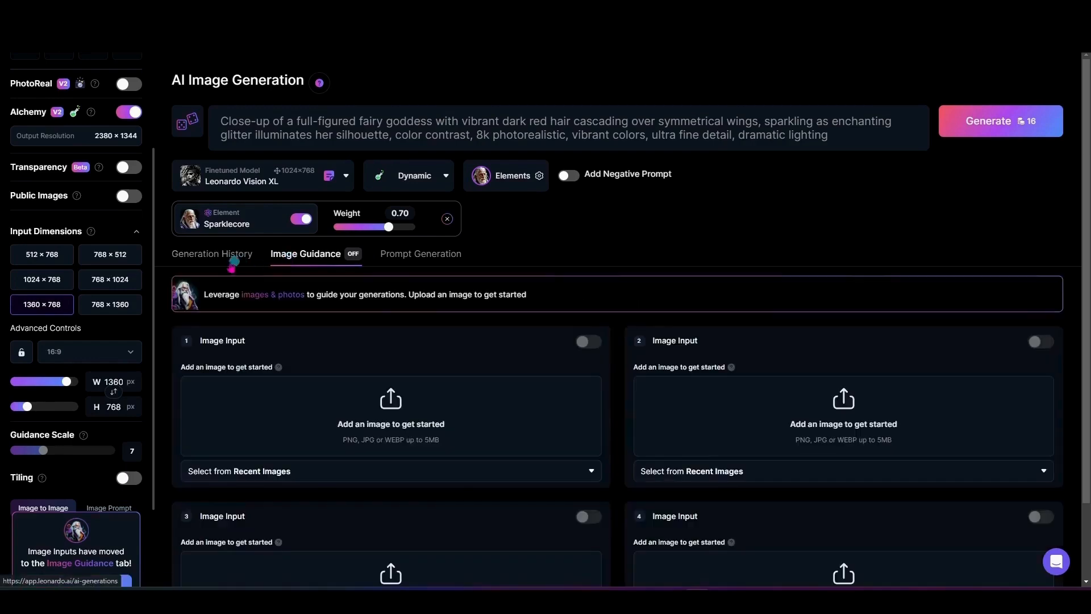
pyautogui.click(220, 259)
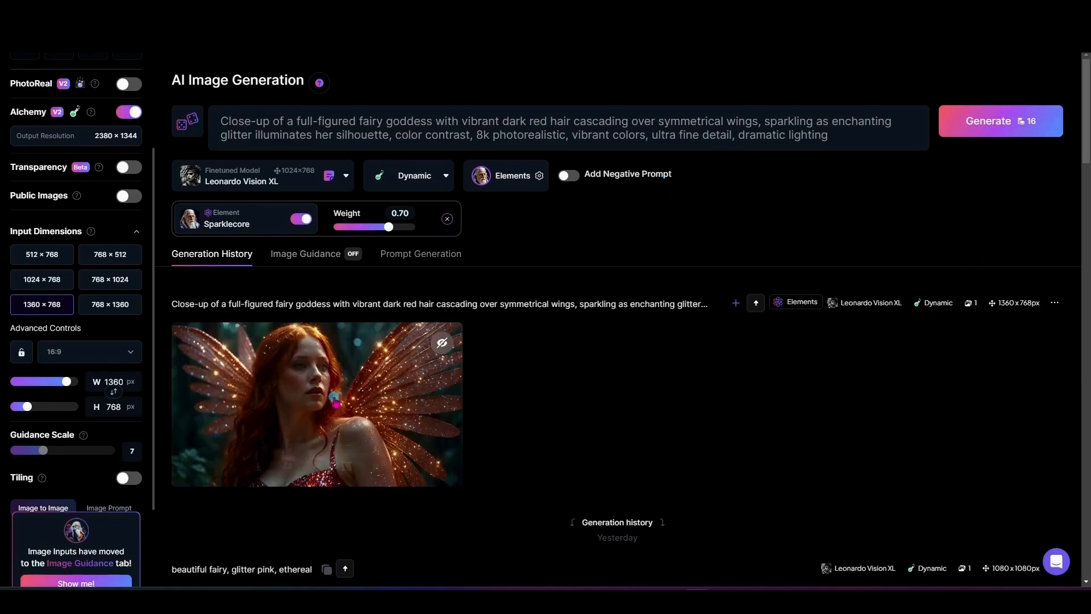
pyautogui.click(341, 404)
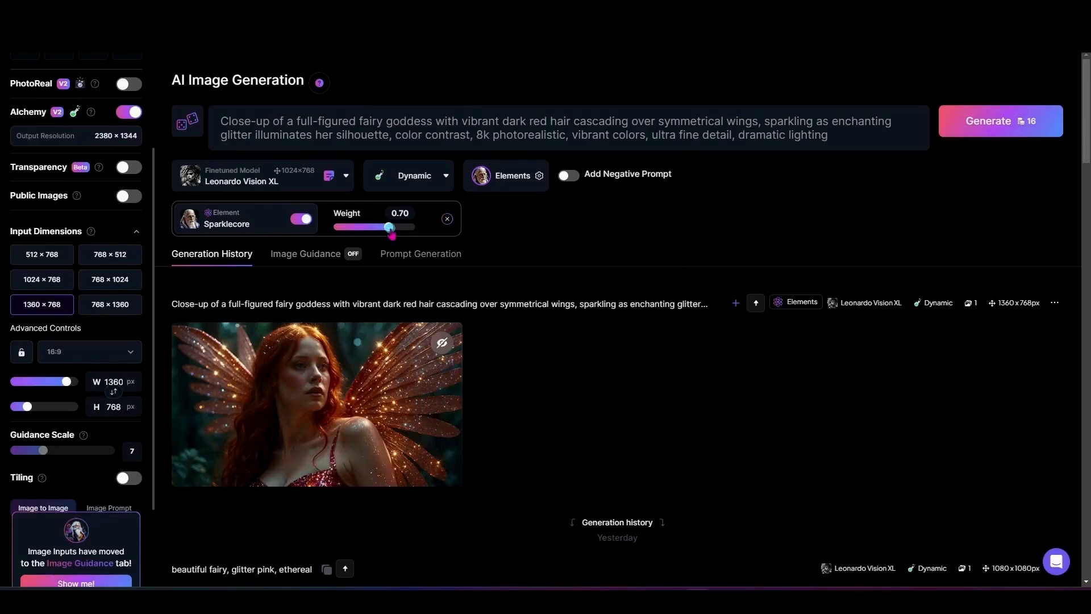
# Raise the Sparklecore weight to 1.30 and generate another image from the same prompt
pyautogui.moveTo(392, 234); pyautogui.dragTo(402, 236)
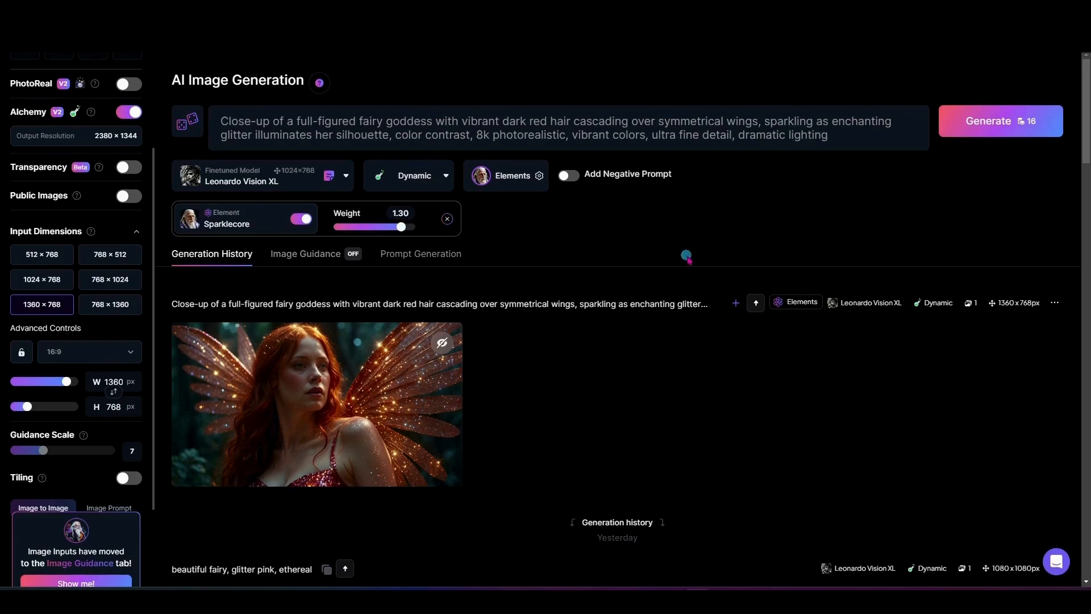
pyautogui.click(1014, 128)
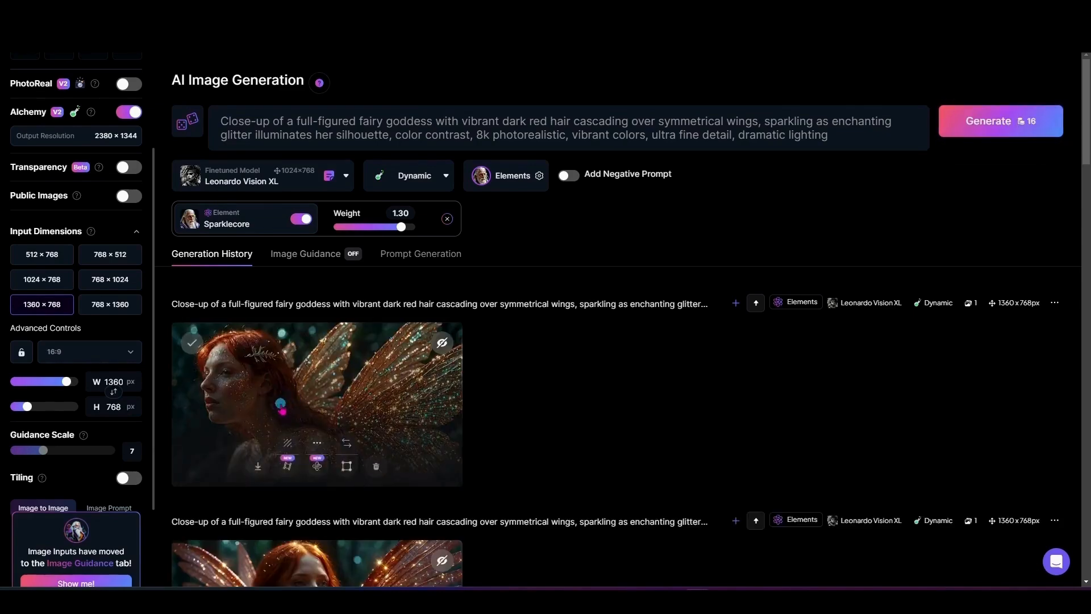
# View the image made at weight 1.30 enlarged, close it and compare it with the previous one
pyautogui.click(281, 404)
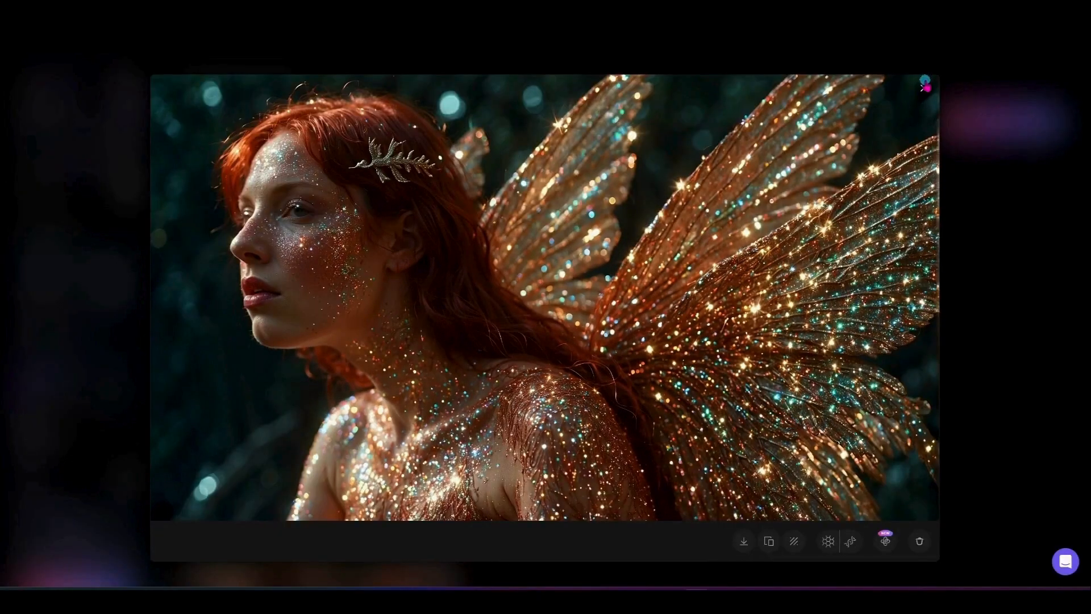
pyautogui.click(924, 88)
pyautogui.scroll(-3, 633, 341)
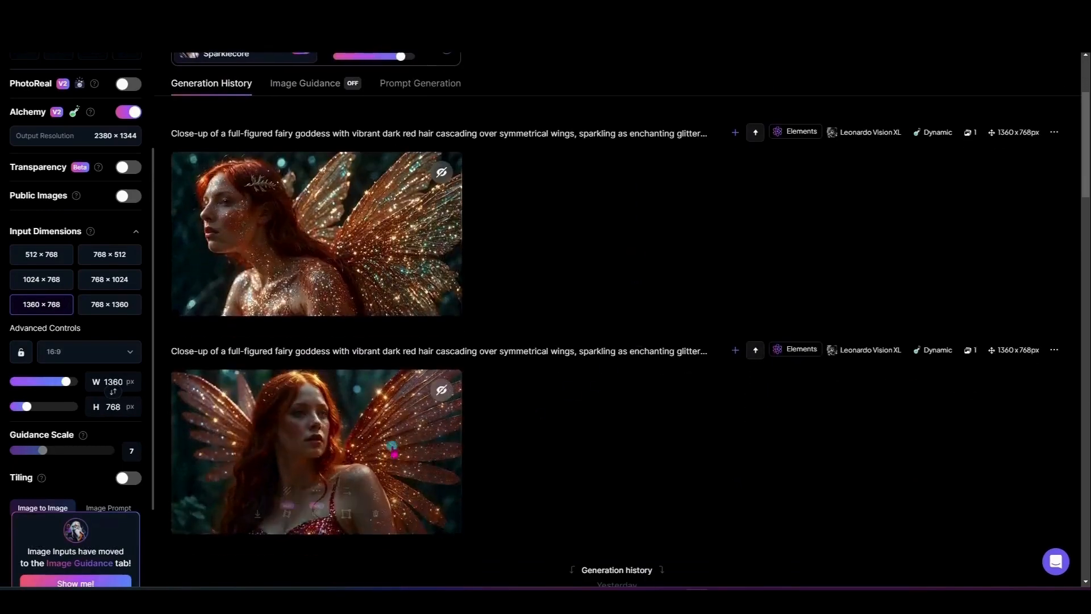
# Compare the two latest fairy images and set the Sparklecore weight to 0.30
pyautogui.moveTo(296, 505)
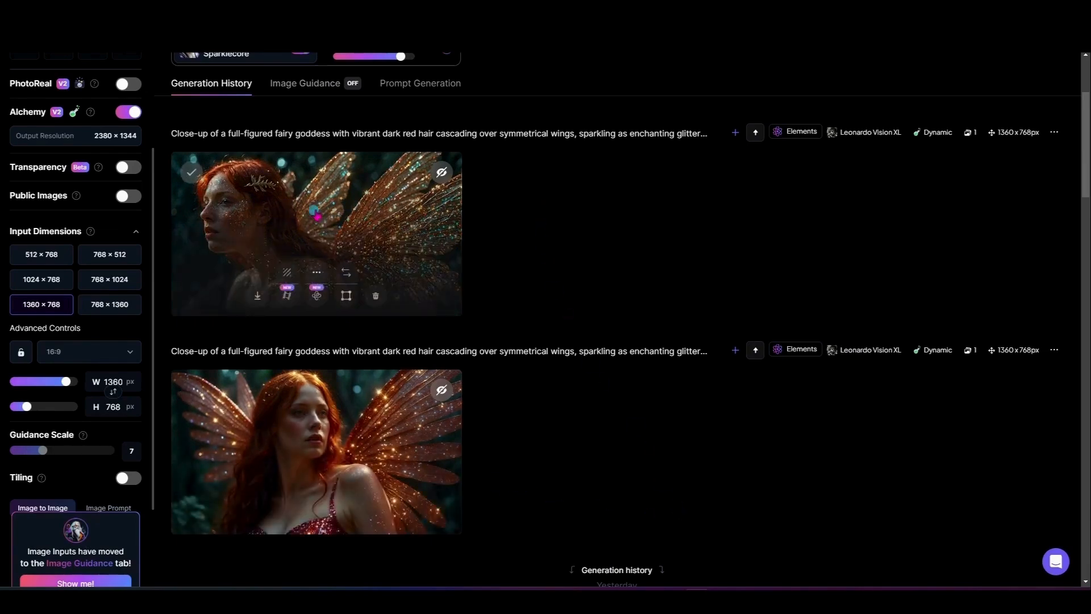
pyautogui.scroll(3, 588, 284)
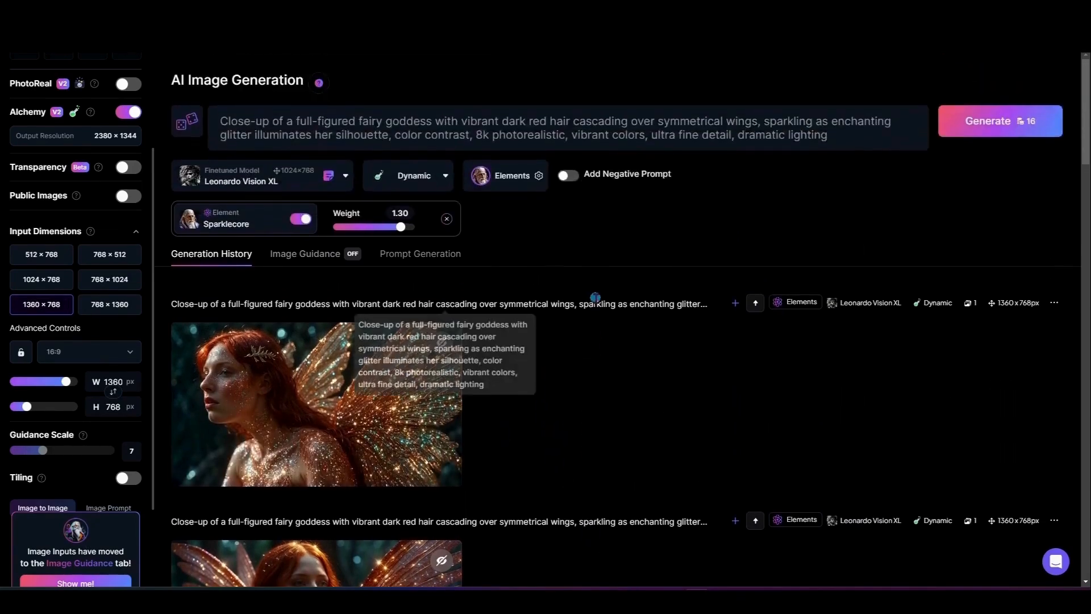
pyautogui.scroll(-1, 597, 327)
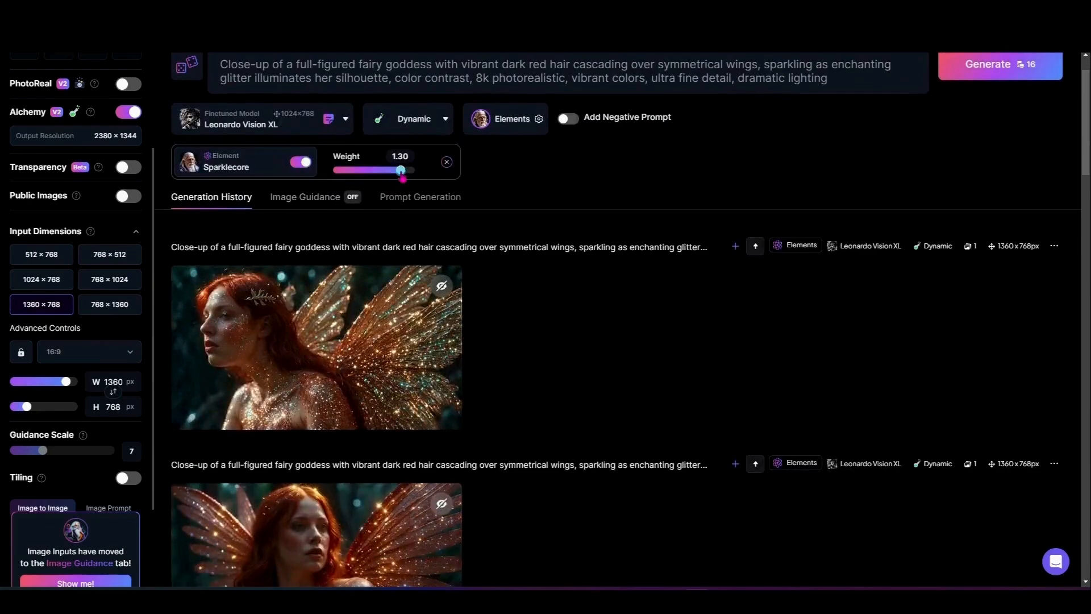
pyautogui.moveTo(402, 178); pyautogui.dragTo(380, 178)
# Add the Glasscore element to the generation alongside Sparklecore
pyautogui.click(506, 120)
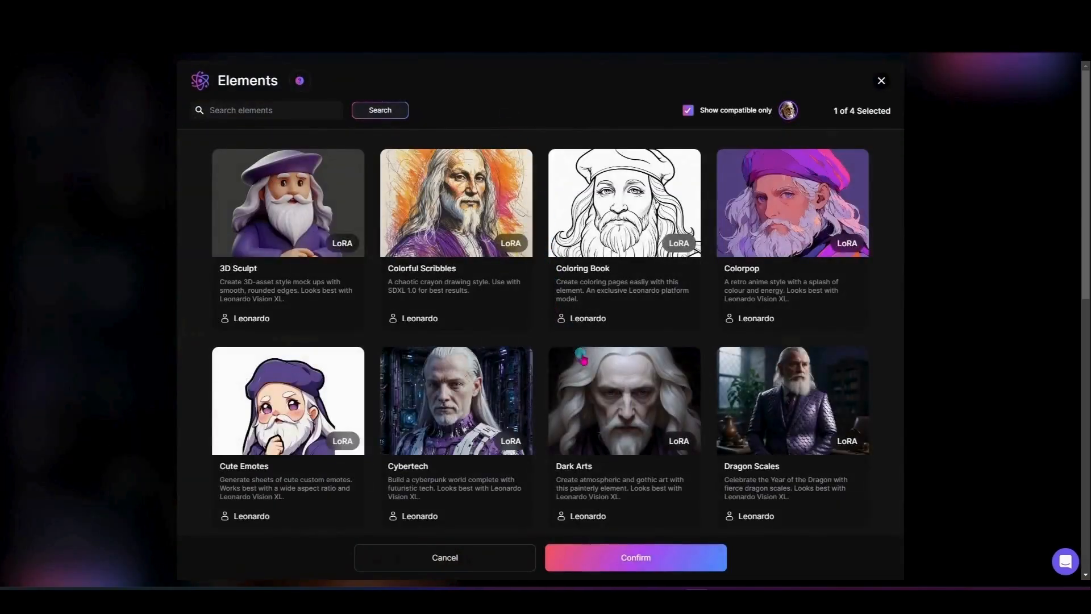
pyautogui.scroll(-4, 598, 379)
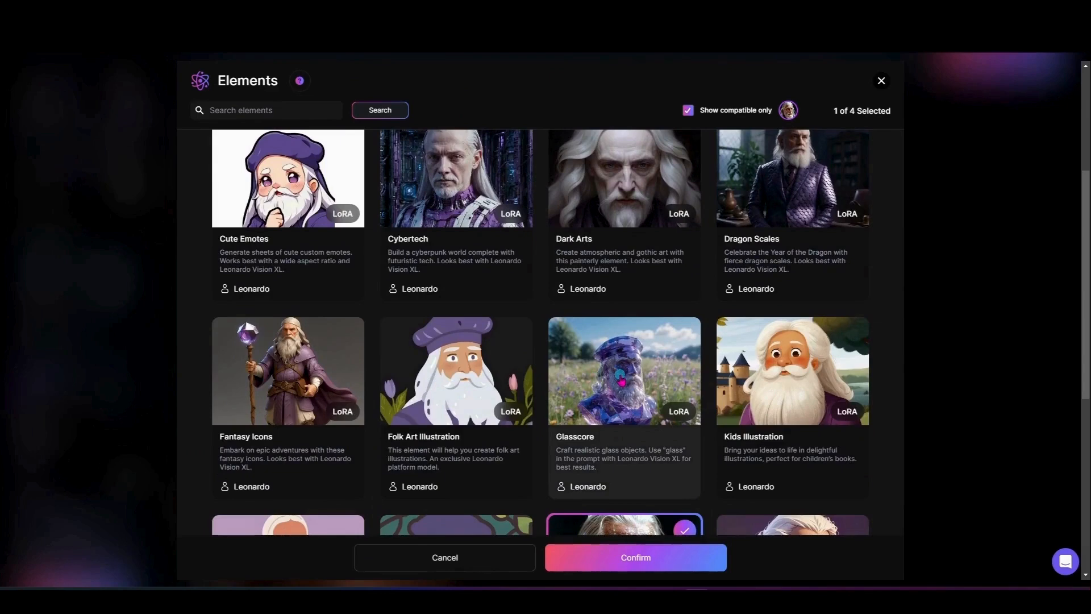
pyautogui.click(621, 379)
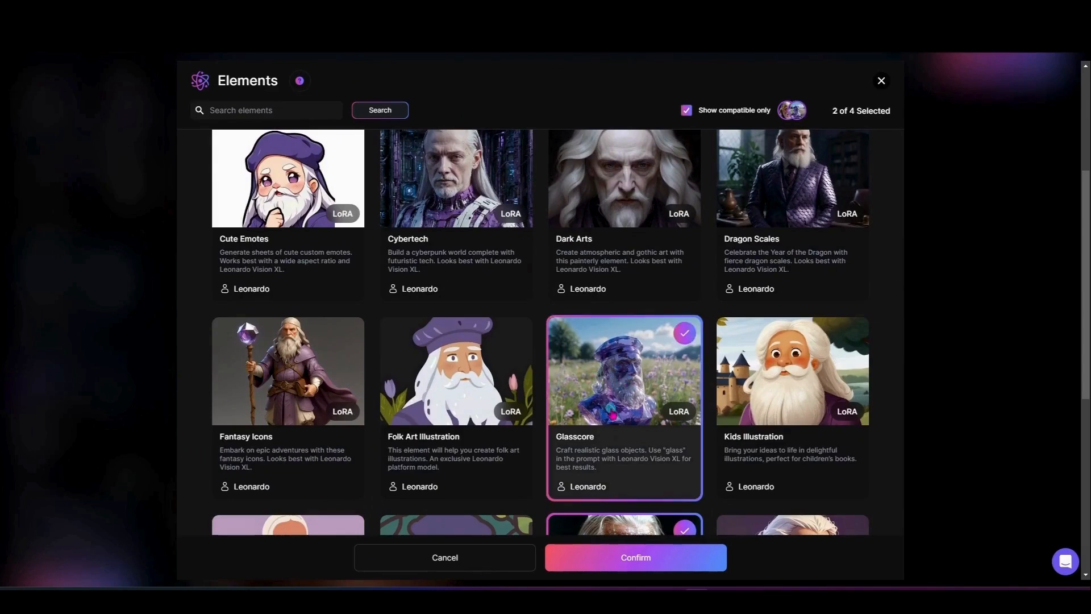
pyautogui.scroll(-3, 614, 415)
pyautogui.click(646, 557)
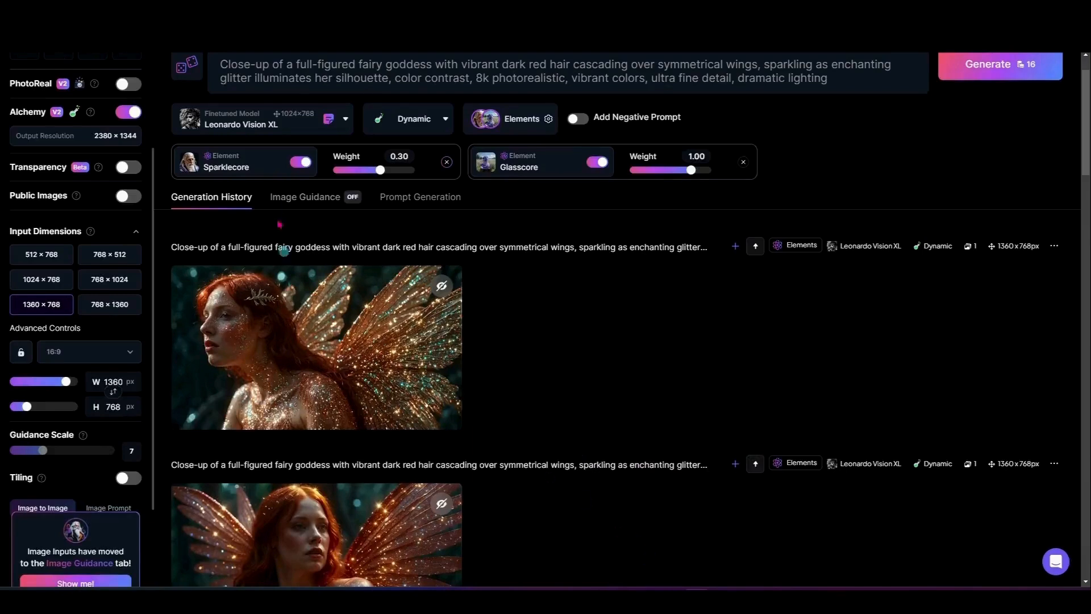
# Generate an image with the Glasscore weight set to 0.30 and view it enlarged
pyautogui.moveTo(692, 171); pyautogui.dragTo(676, 177)
pyautogui.scroll(1, 304, 131)
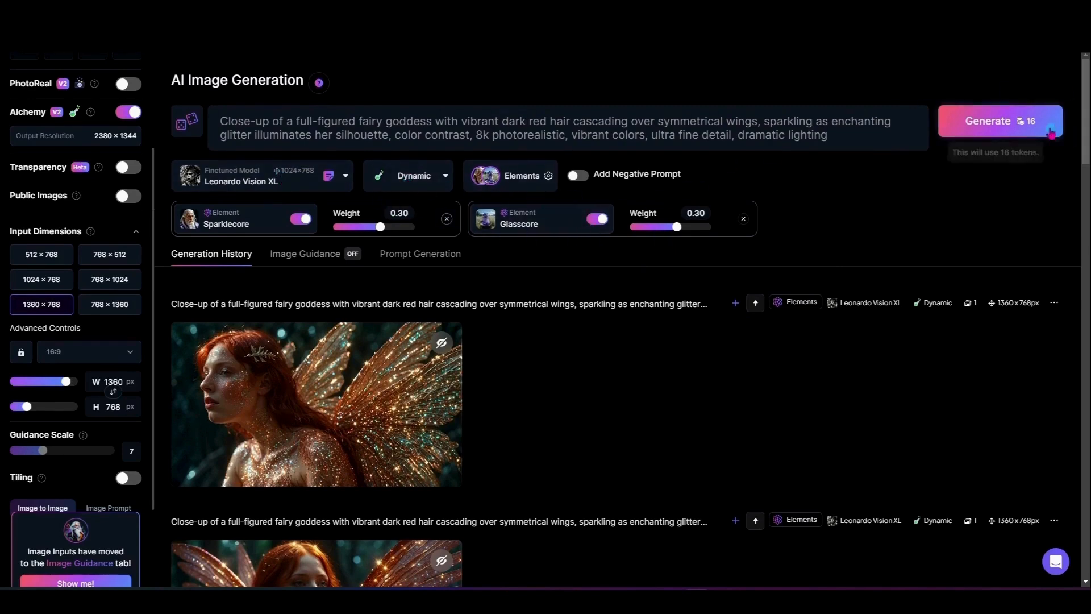
pyautogui.click(1017, 122)
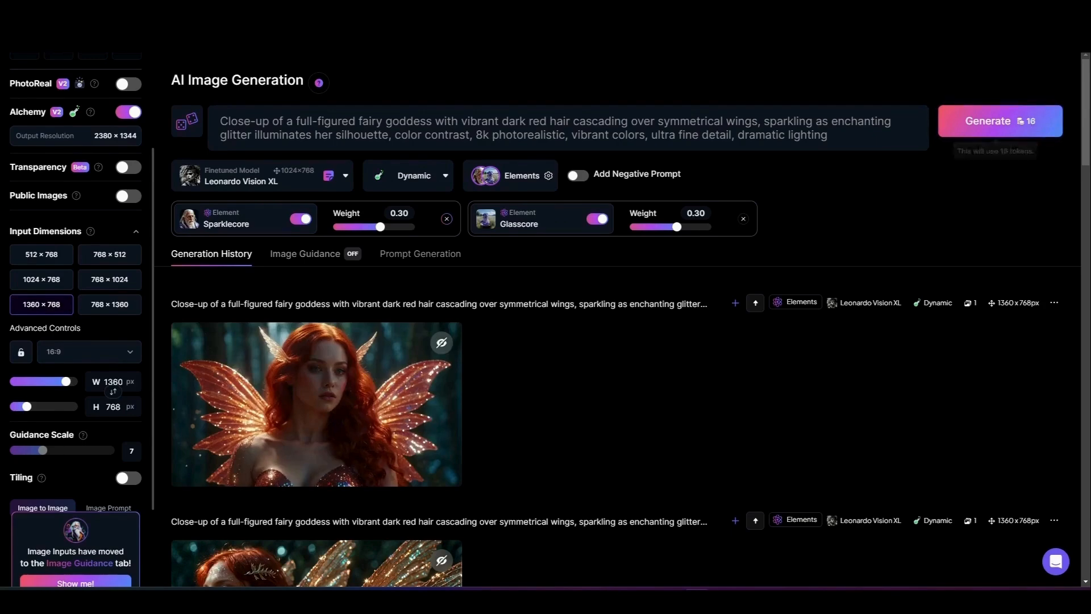
pyautogui.click(296, 405)
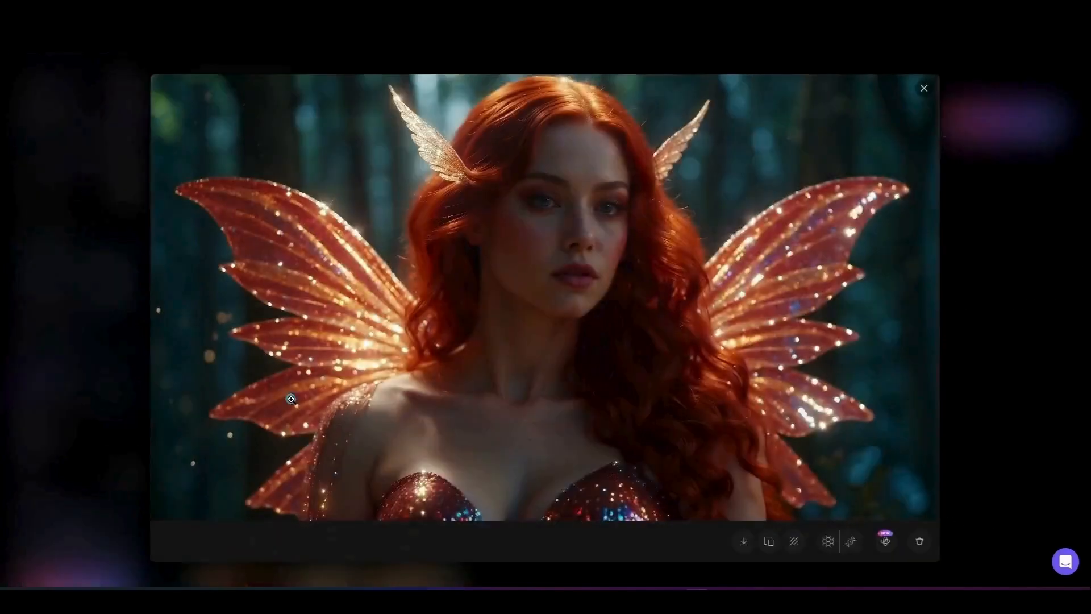
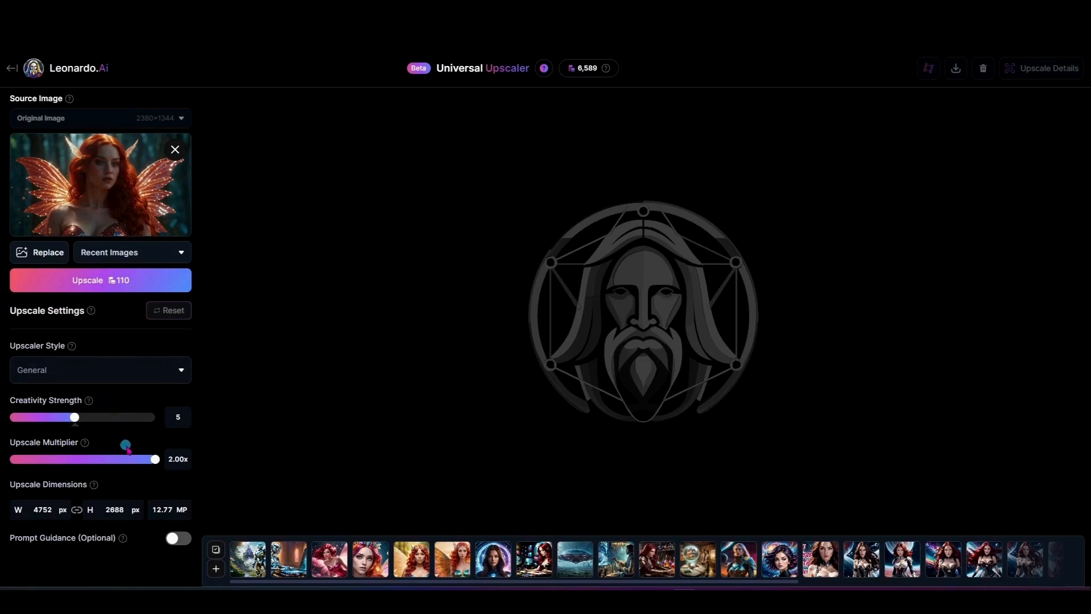
# Enable Prompt Guidance, paste the copied fairy goddess prompt and upscale the image with the General style at 2.00x
pyautogui.click(179, 538)
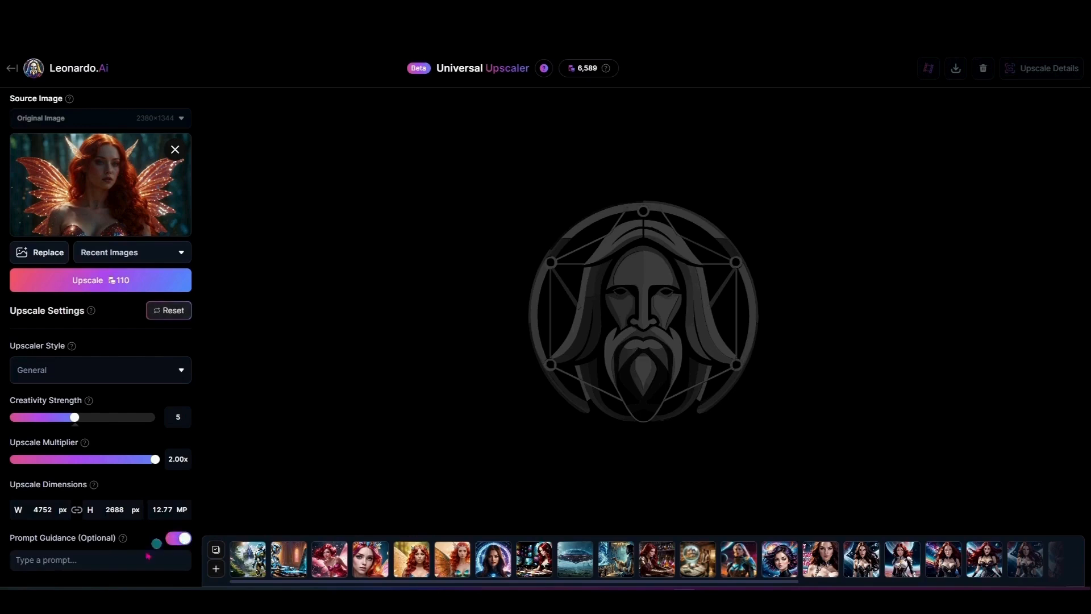
pyautogui.click(67, 563)
pyautogui.rightClick(67, 563)
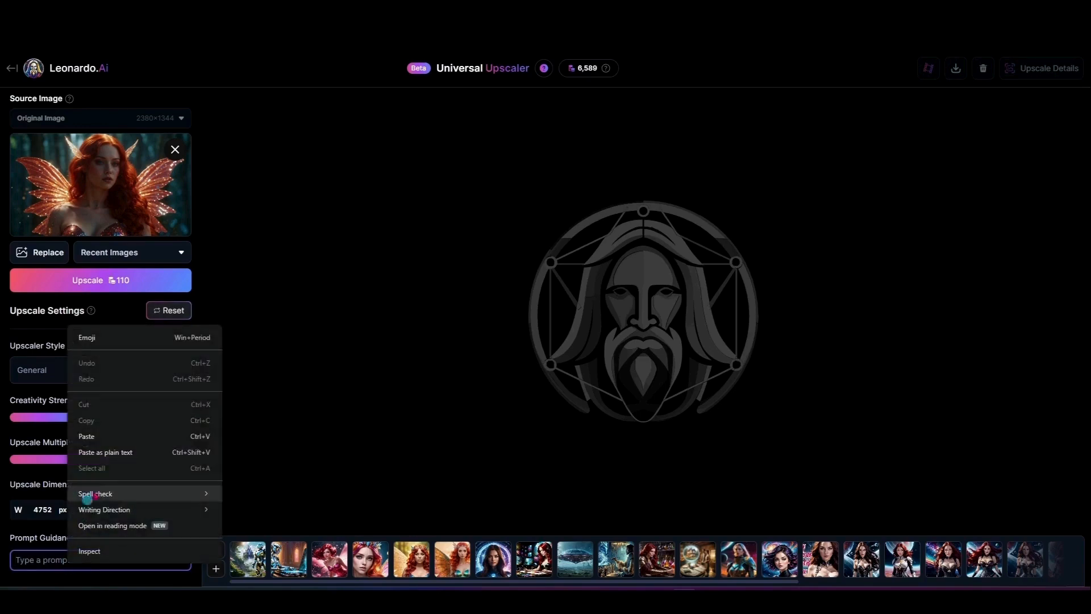
pyautogui.click(115, 436)
pyautogui.scroll(-1, 142, 560)
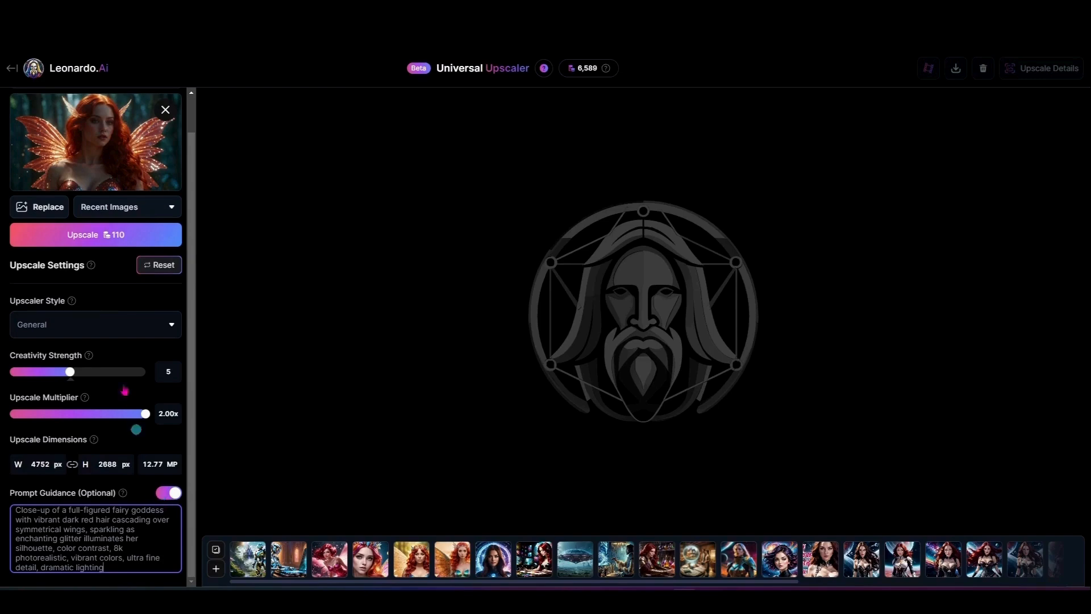
pyautogui.click(108, 236)
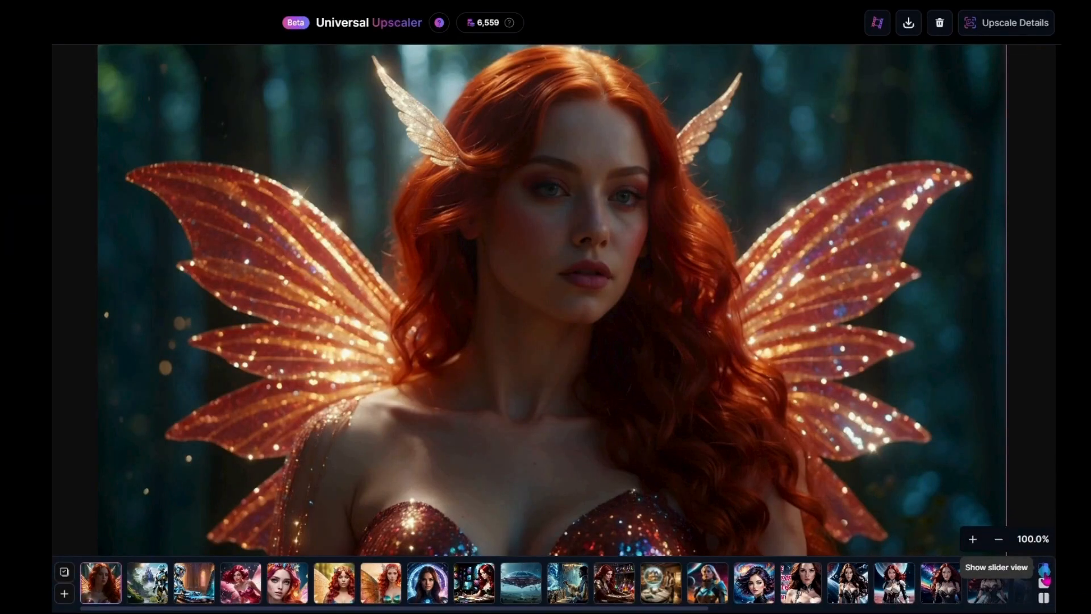
# Compare the upscaled fairy image with its original in the slider view and the side-by-side view
pyautogui.click(1045, 570)
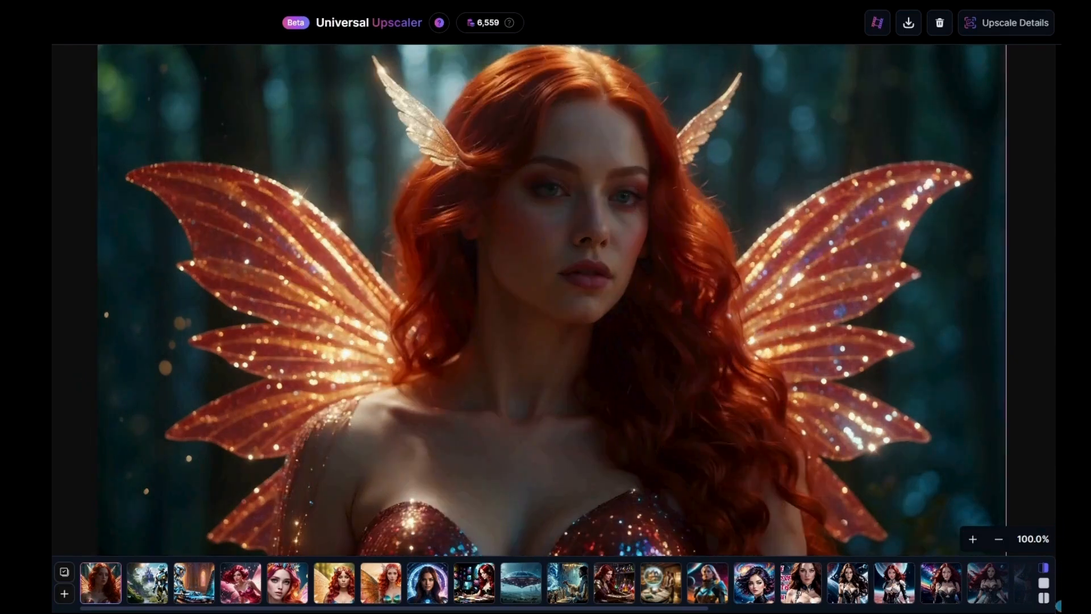
pyautogui.click(1045, 598)
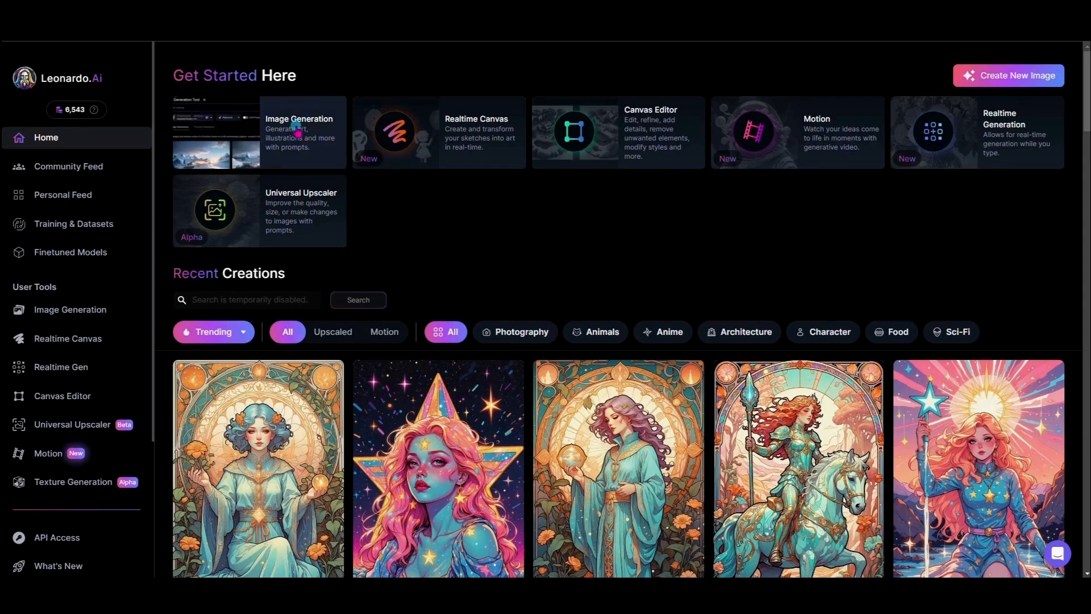
# Open the Image Generation tool and turn on Transparency for the fairy goddess prompt
pyautogui.click(297, 129)
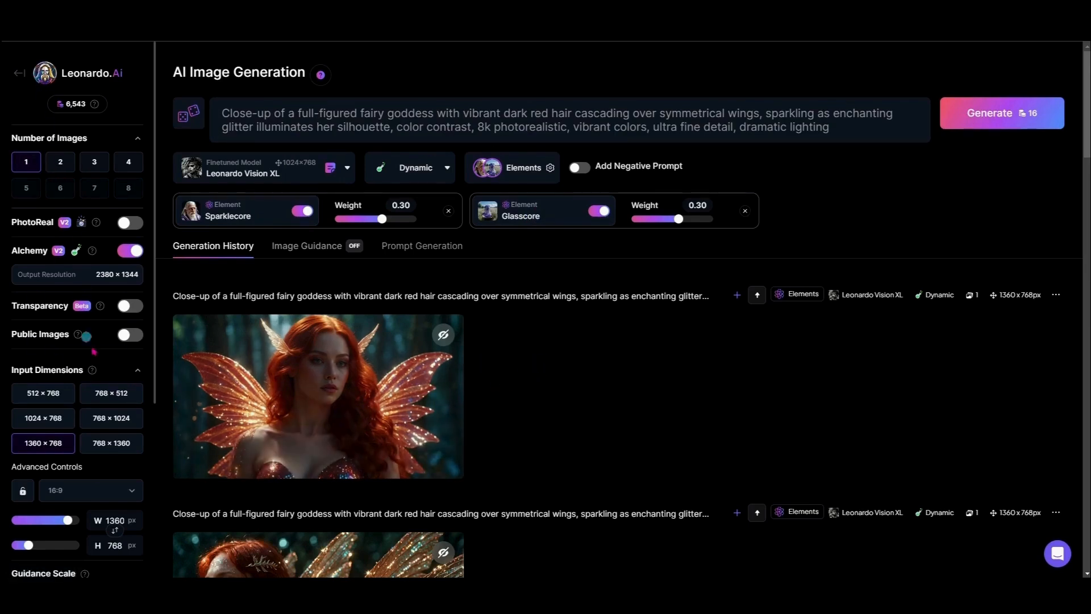
pyautogui.scroll(-2, 60, 288)
pyautogui.scroll(-1, 60, 288)
pyautogui.scroll(3, 82, 340)
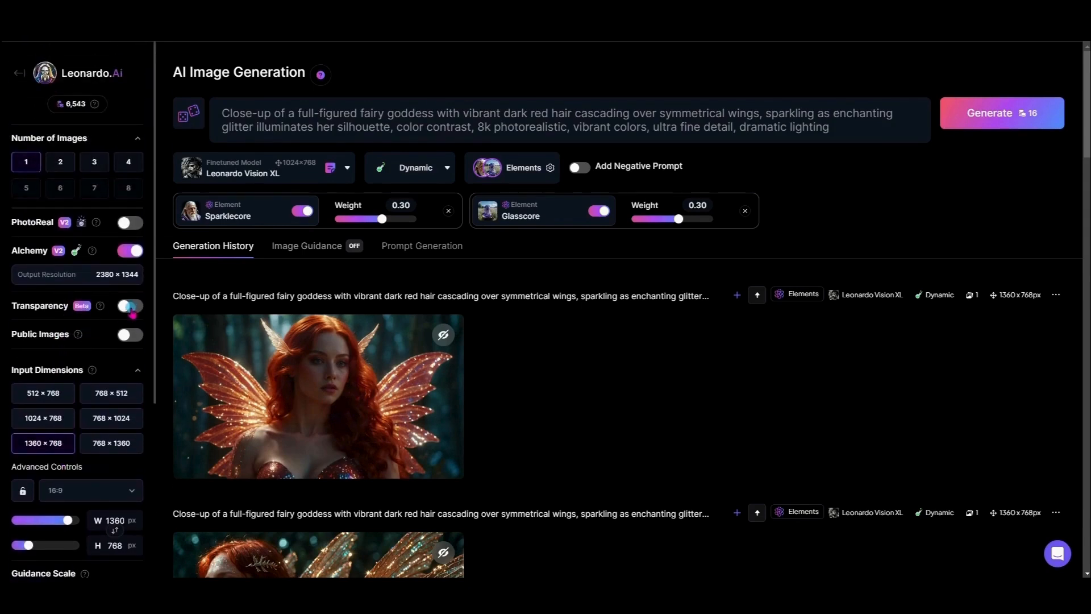
pyautogui.moveTo(101, 307)
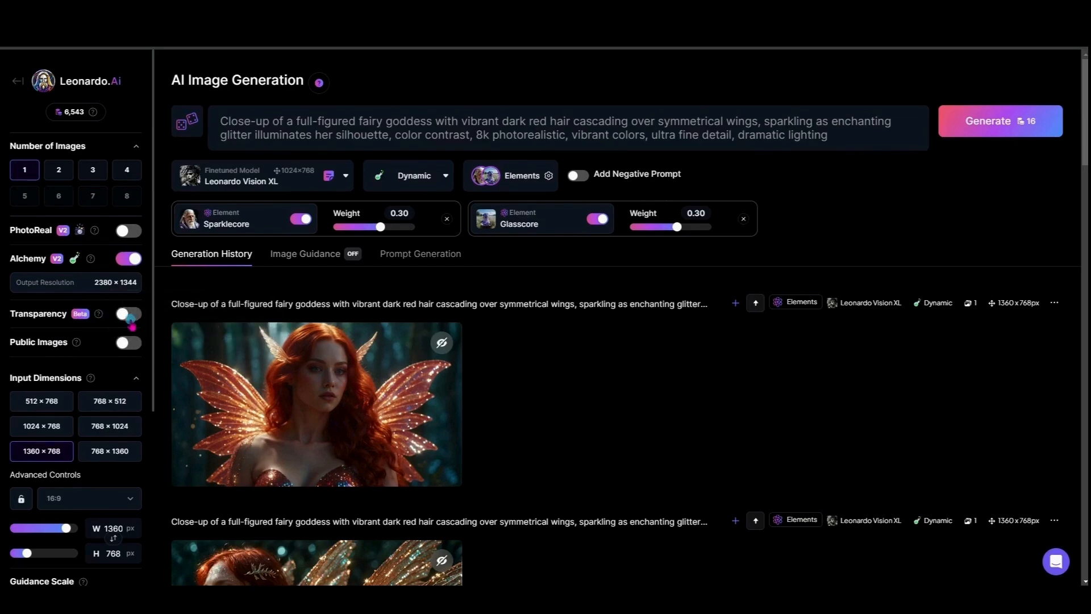
pyautogui.click(130, 314)
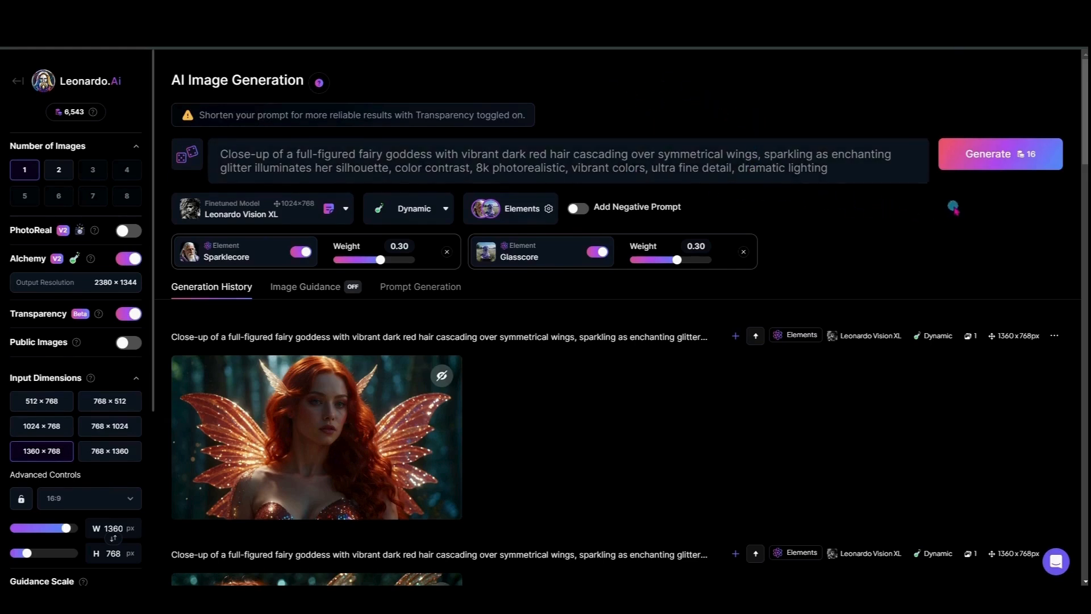
# Generate a transparent-background fairy image from the current prompt, then view it enlarged and close it
pyautogui.click(989, 161)
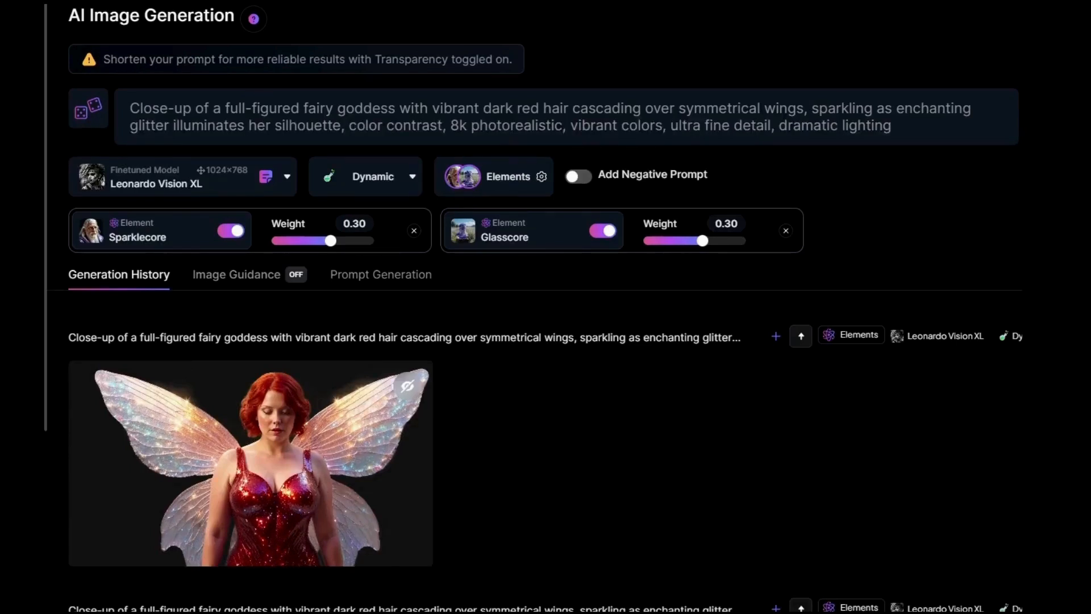
pyautogui.click(344, 455)
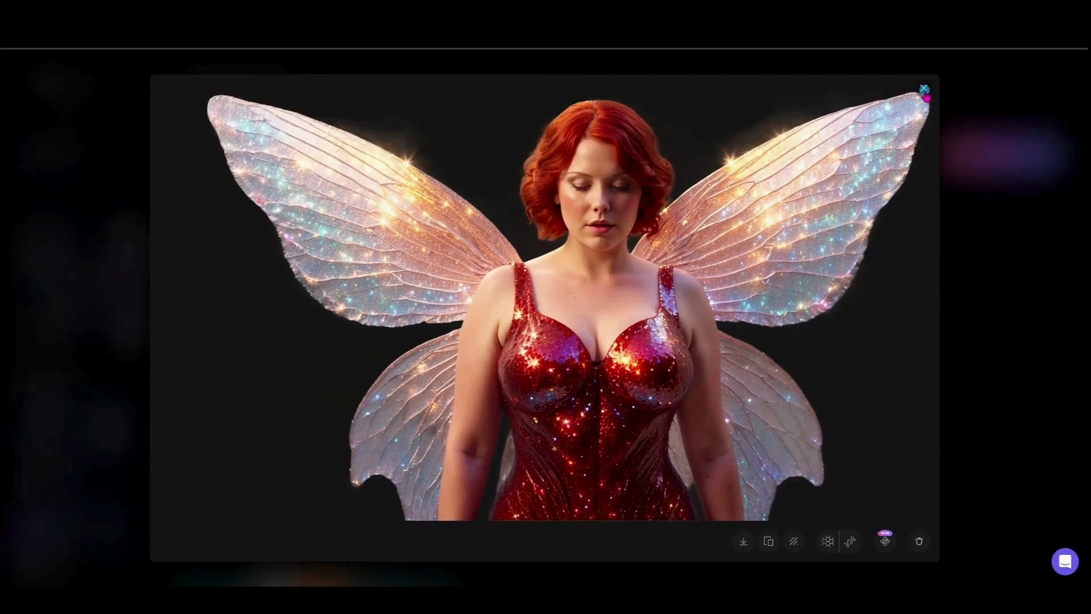
pyautogui.click(925, 91)
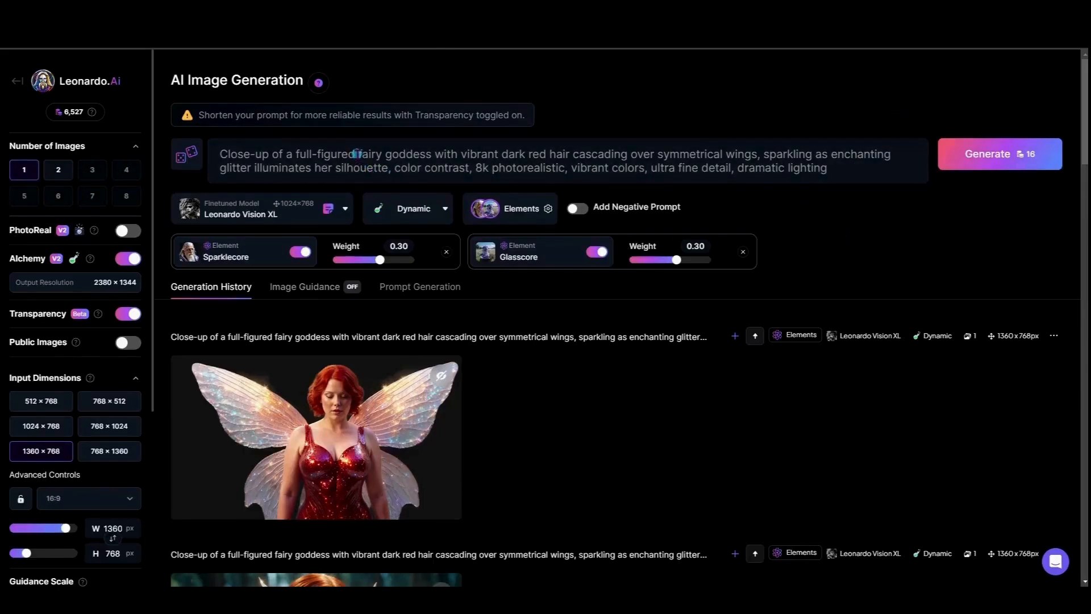
# Shorten the prompt by removing "a full-figured", "illuminates her silhouette,", "ultra fine detail", "dramatic lighting" and the trailing comma
pyautogui.moveTo(357, 154); pyautogui.dragTo(284, 152)
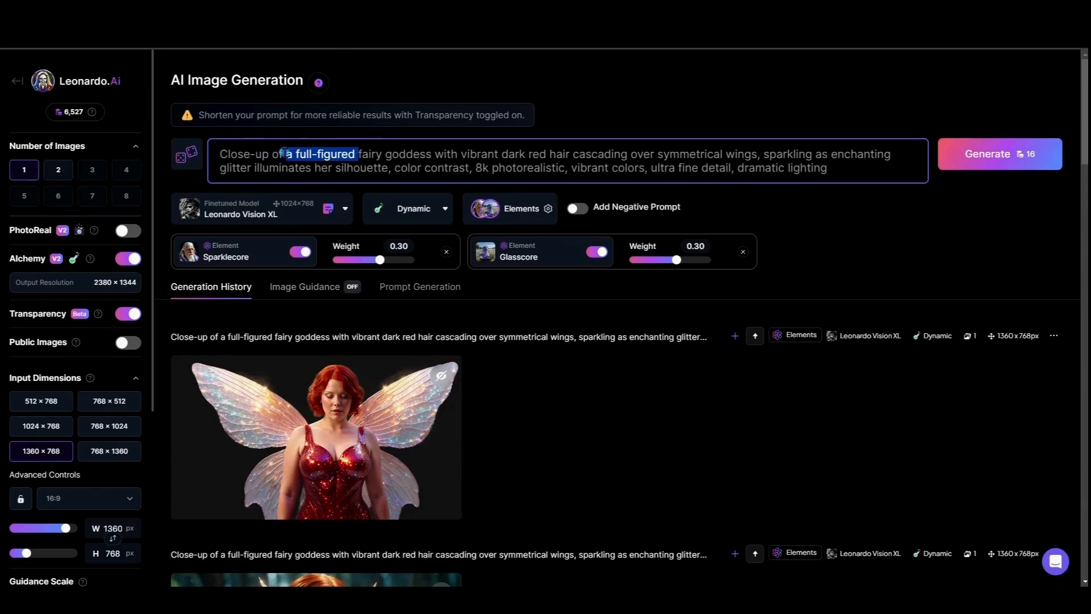
pyautogui.press('BackSpace')
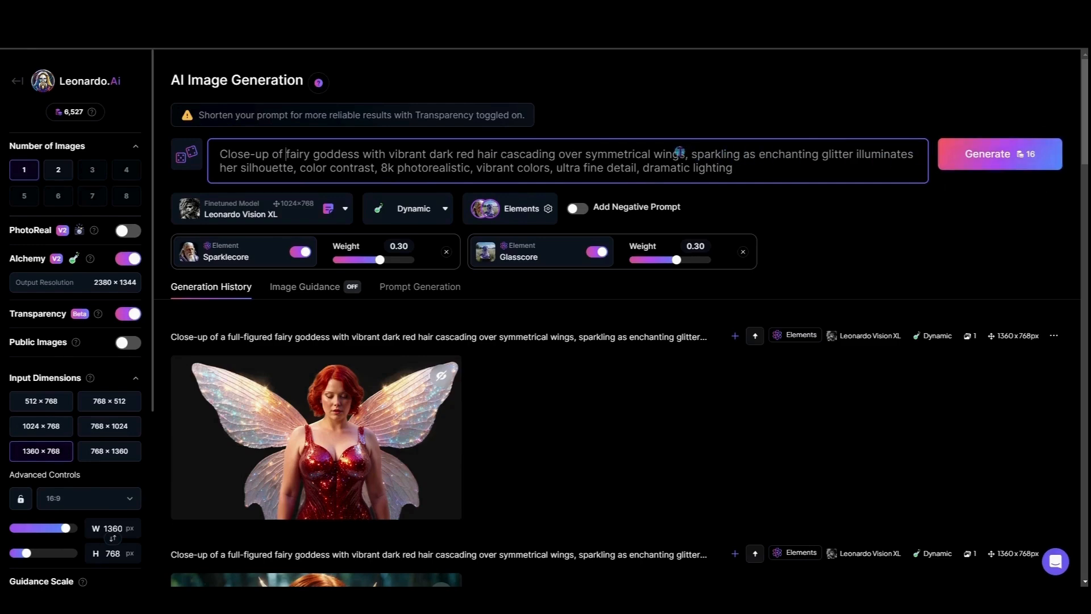
pyautogui.moveTo(733, 169); pyautogui.dragTo(555, 169)
pyautogui.press('BackSpace')
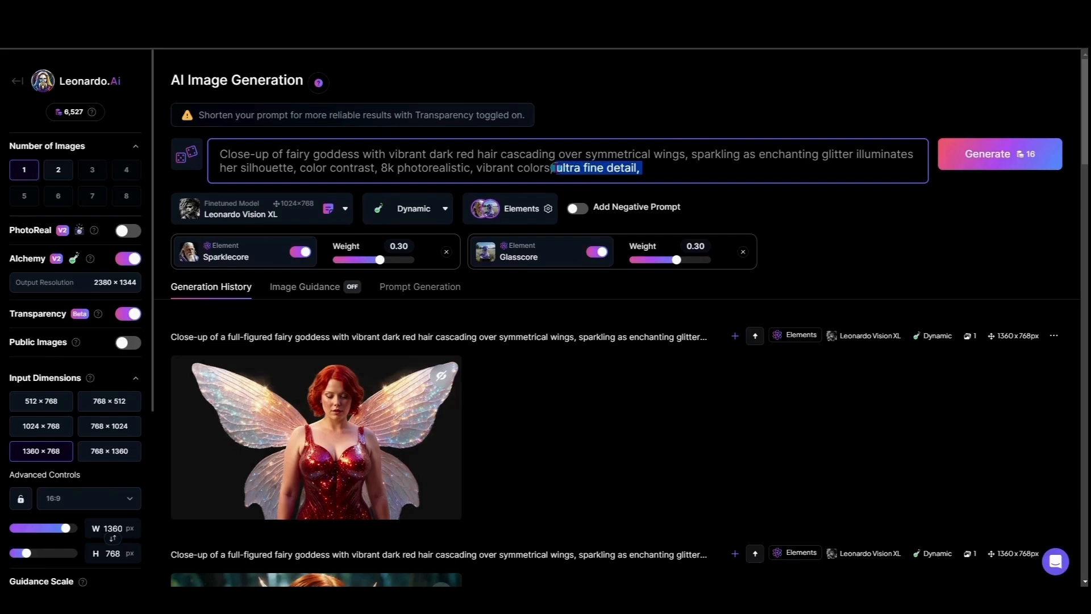
pyautogui.press('BackSpace')
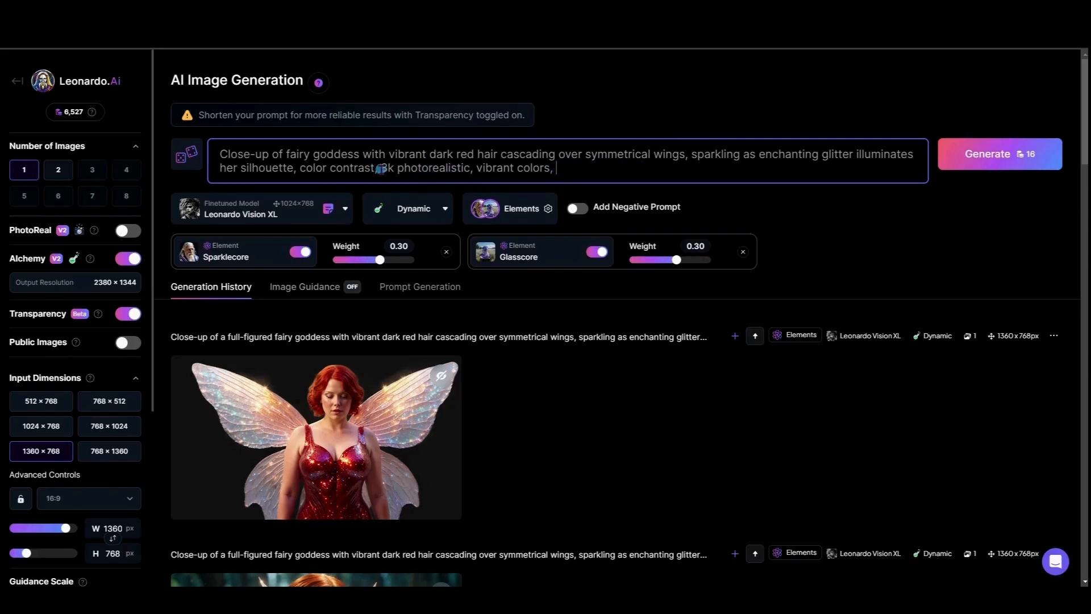
pyautogui.moveTo(296, 169); pyautogui.dragTo(856, 151)
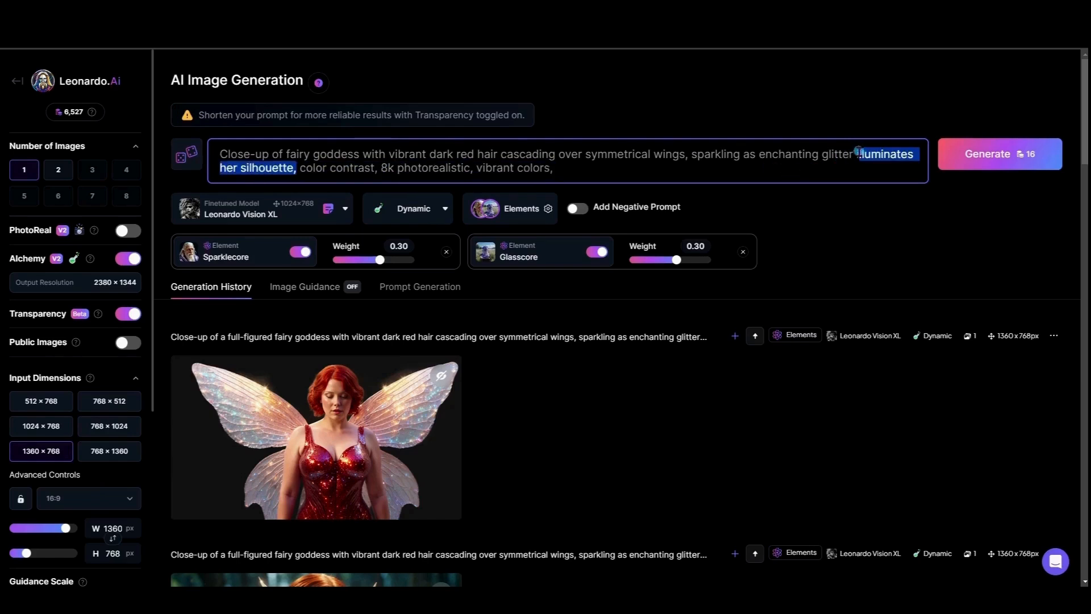
pyautogui.press('BackSpace')
pyautogui.hotkey('ctrl', 'End')
pyautogui.press('BackSpace')
# Generate another transparent image from the shortened prompt and view it enlarged
pyautogui.click(1029, 162)
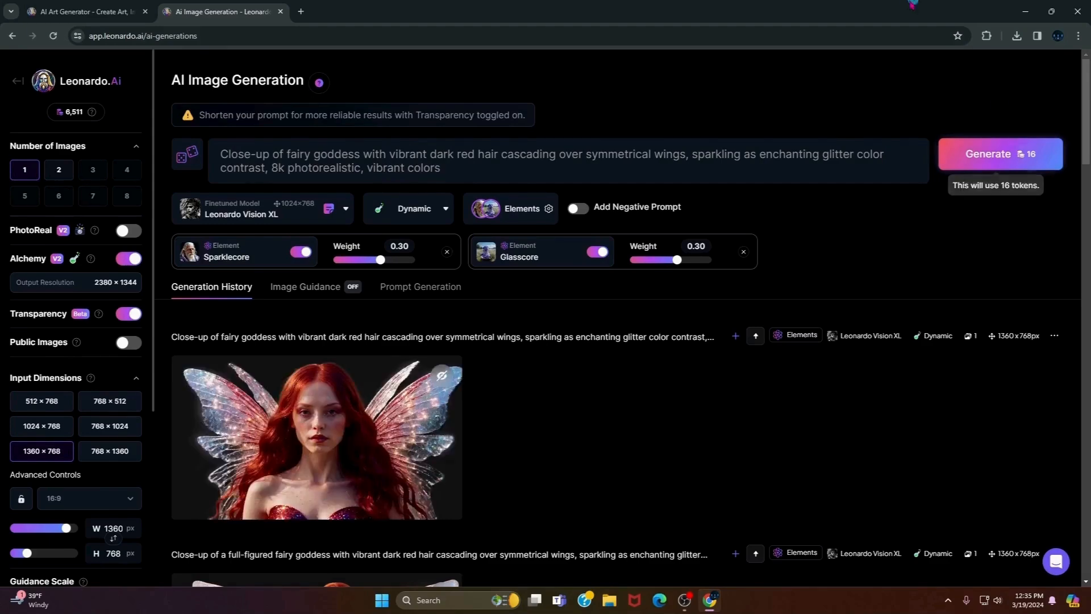
pyautogui.click(399, 423)
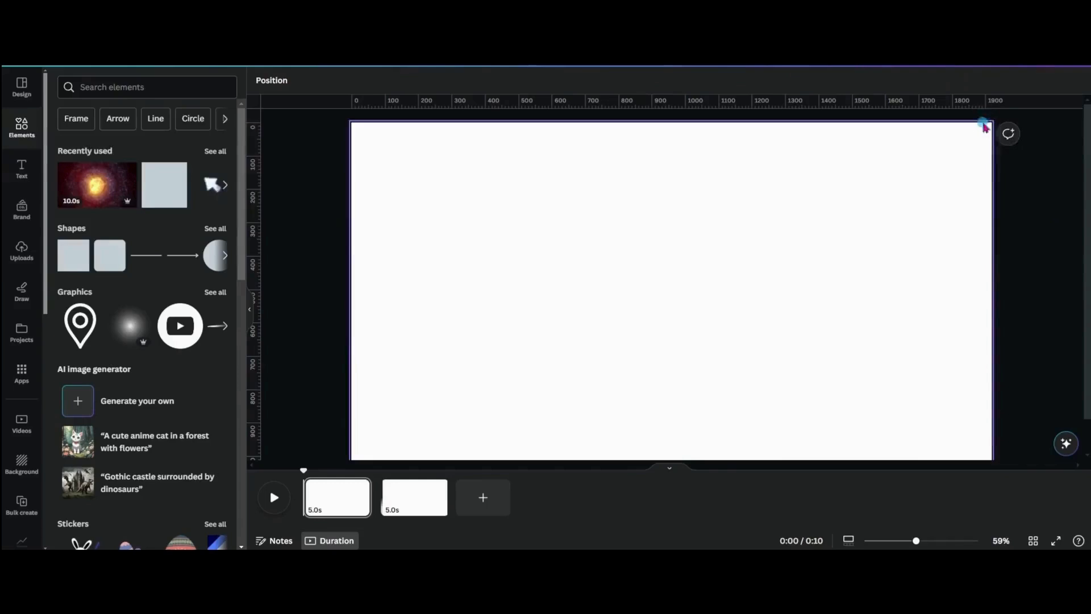
# Switch to Canva, fill both blank pages with the recently used 10-second glowing sun video and select the first page
pyautogui.click(211, 183)
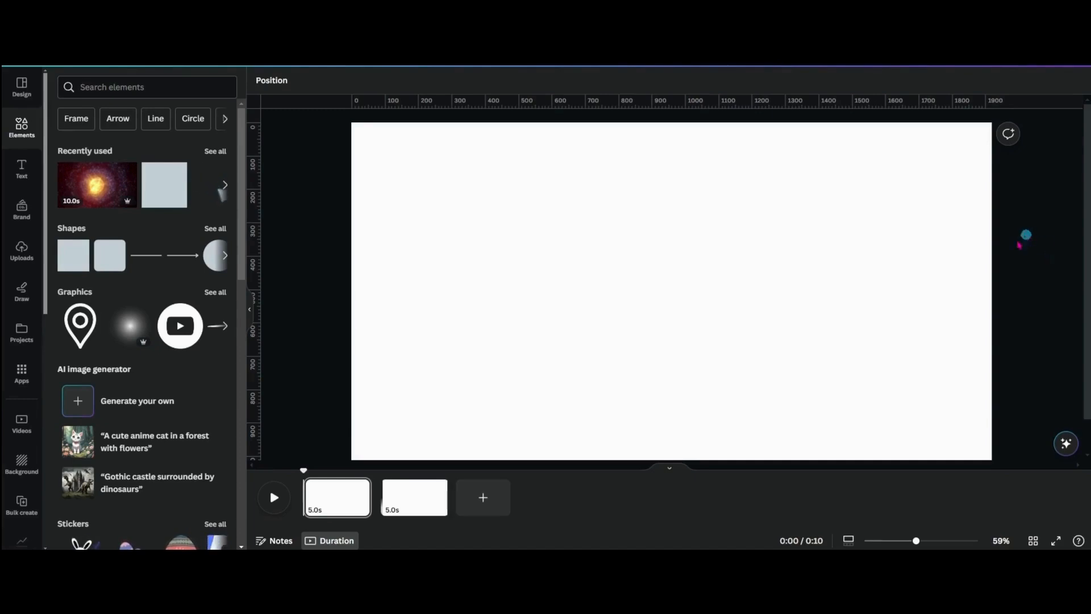
pyautogui.click(98, 190)
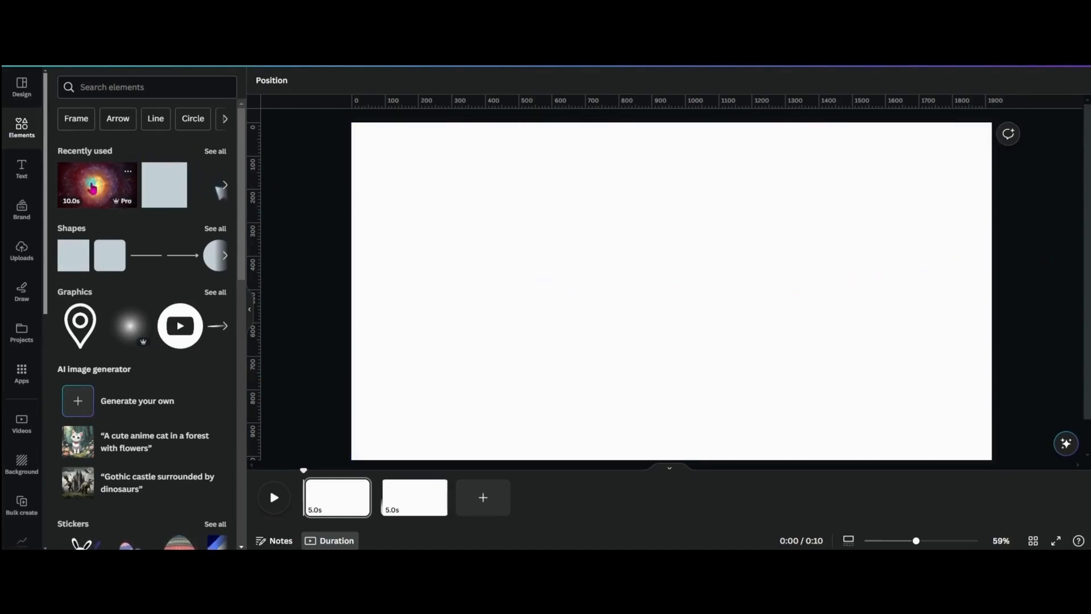
pyautogui.moveTo(98, 190); pyautogui.dragTo(361, 185)
pyautogui.click(483, 496)
pyautogui.moveTo(97, 187); pyautogui.dragTo(391, 210)
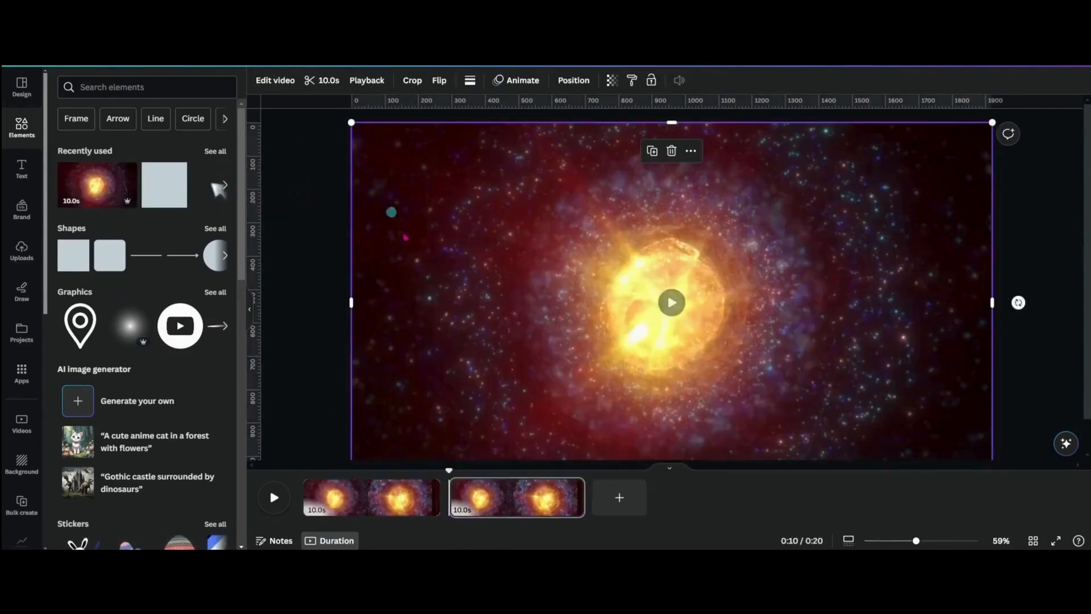
pyautogui.click(356, 496)
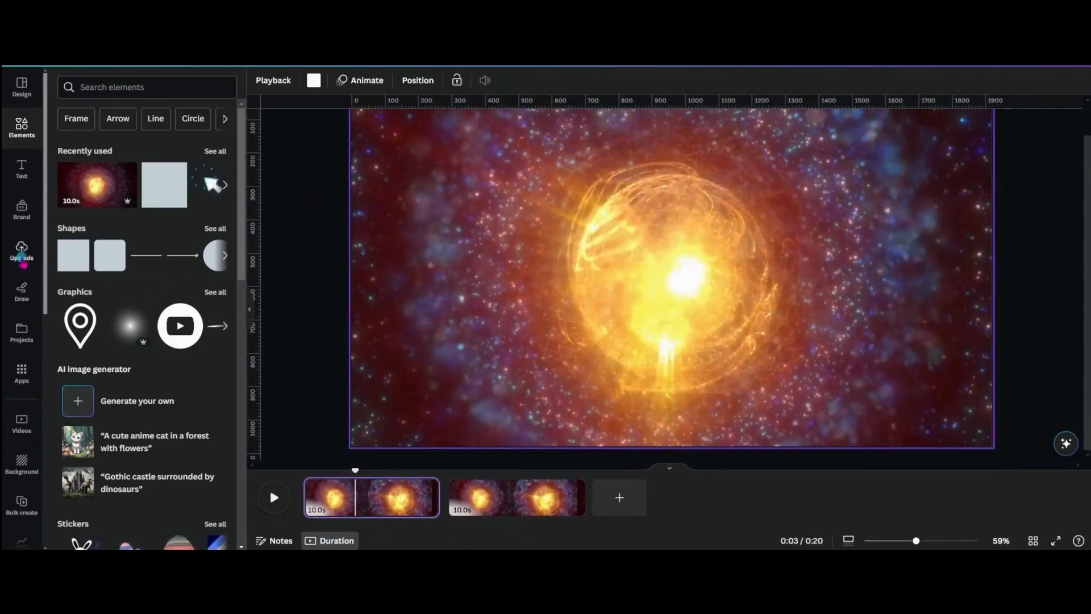
# Place the uploaded orange-winged fairy image on the first page over the sun video and remove its background
pyautogui.click(21, 250)
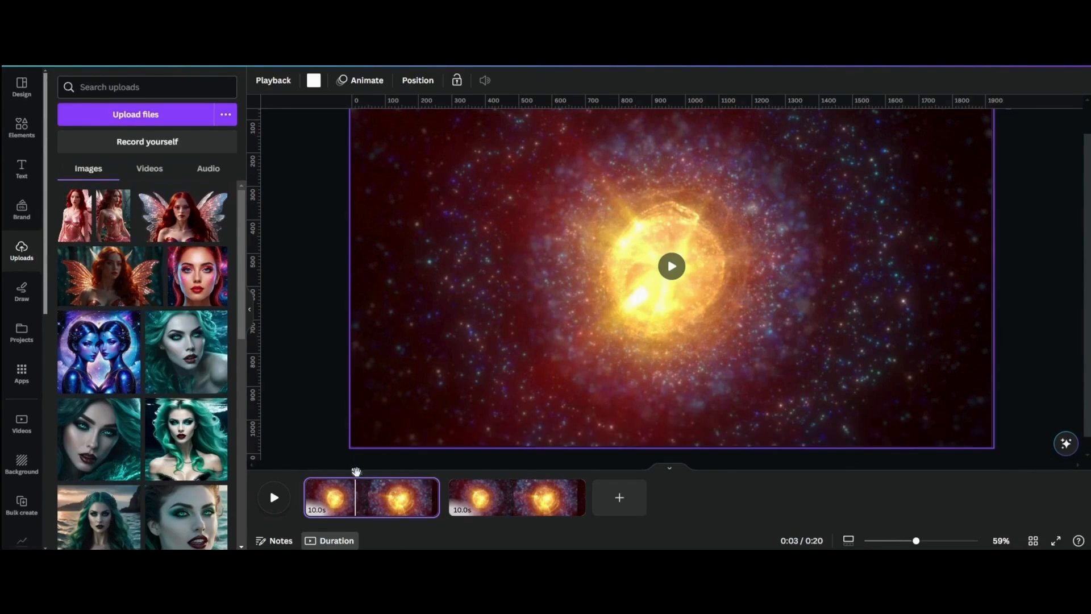
pyautogui.moveTo(356, 471); pyautogui.dragTo(315, 479)
pyautogui.click(109, 279)
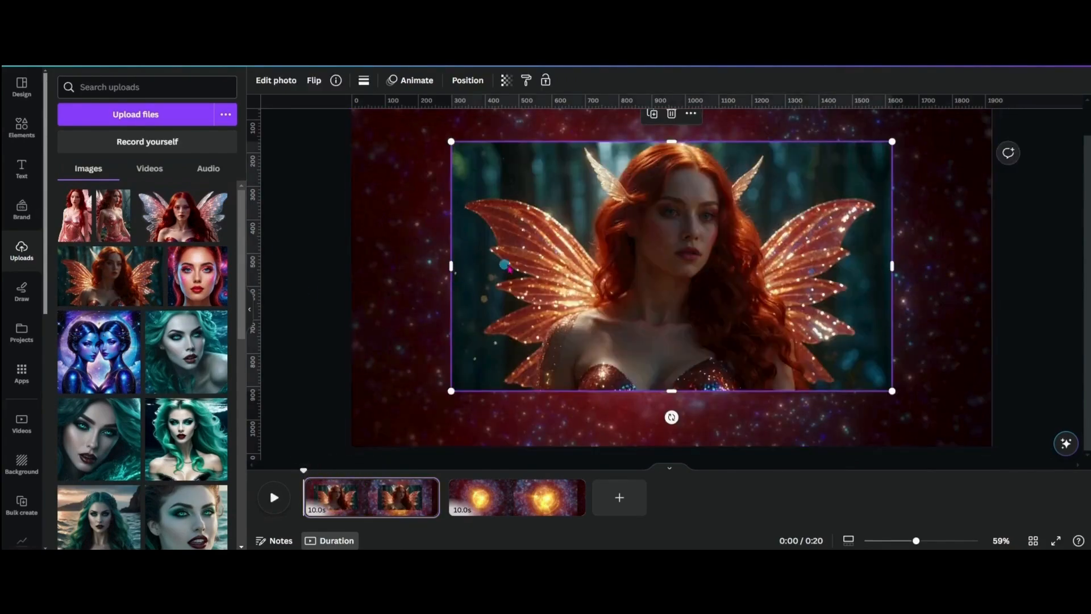
pyautogui.moveTo(689, 310); pyautogui.dragTo(712, 348)
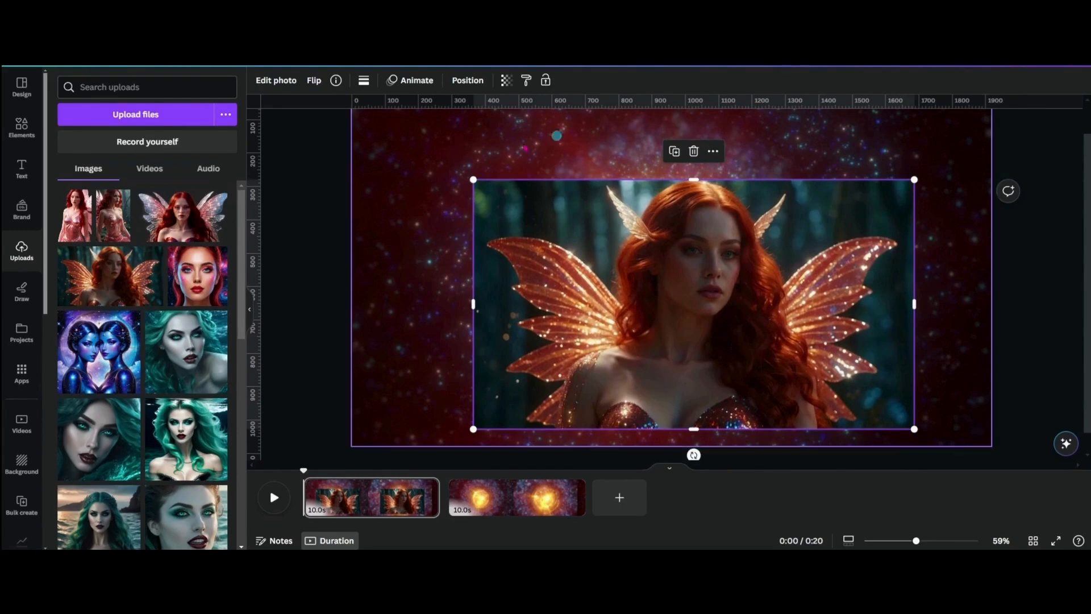
pyautogui.moveTo(671, 332); pyautogui.dragTo(666, 330)
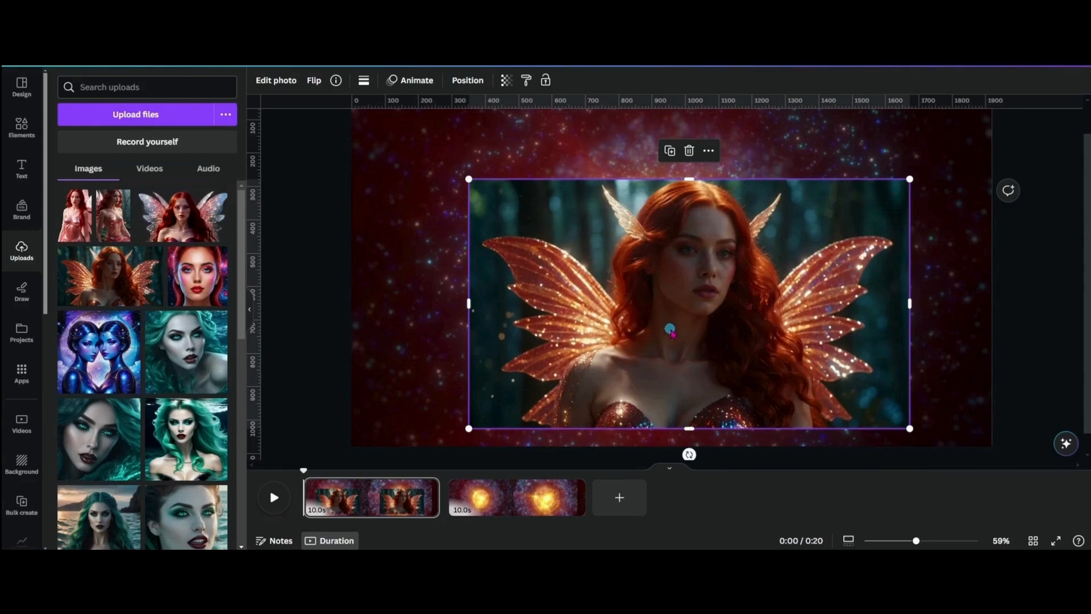
pyautogui.click(278, 81)
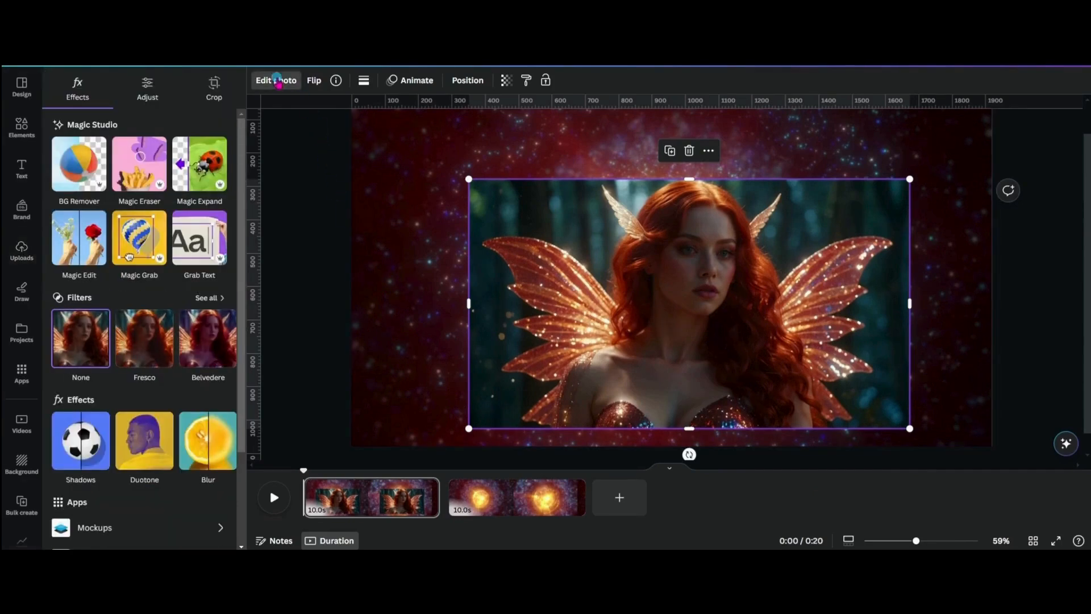
pyautogui.click(82, 177)
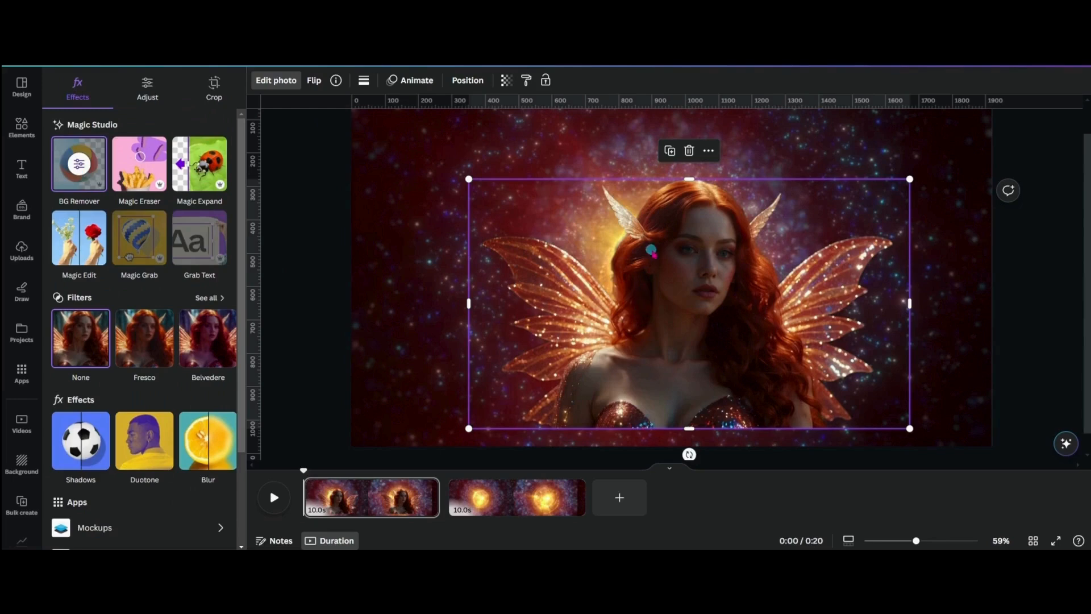
# Move the cut-out fairy to the first page's lower-right corner, enlarge it from its upper-left corner and play the video
pyautogui.moveTo(676, 327); pyautogui.dragTo(768, 339)
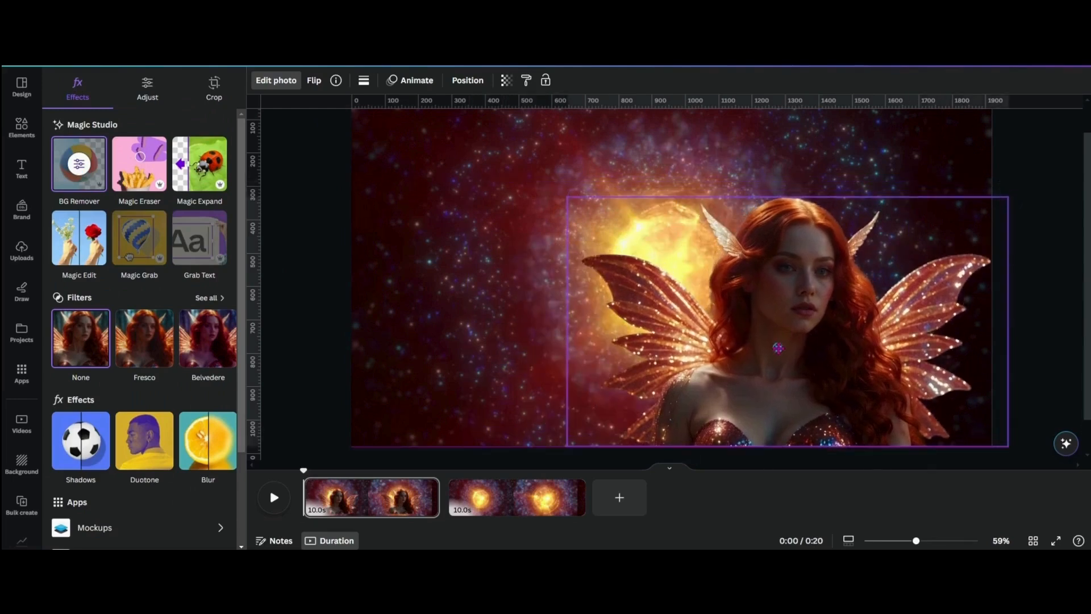
pyautogui.moveTo(568, 194); pyautogui.dragTo(516, 168)
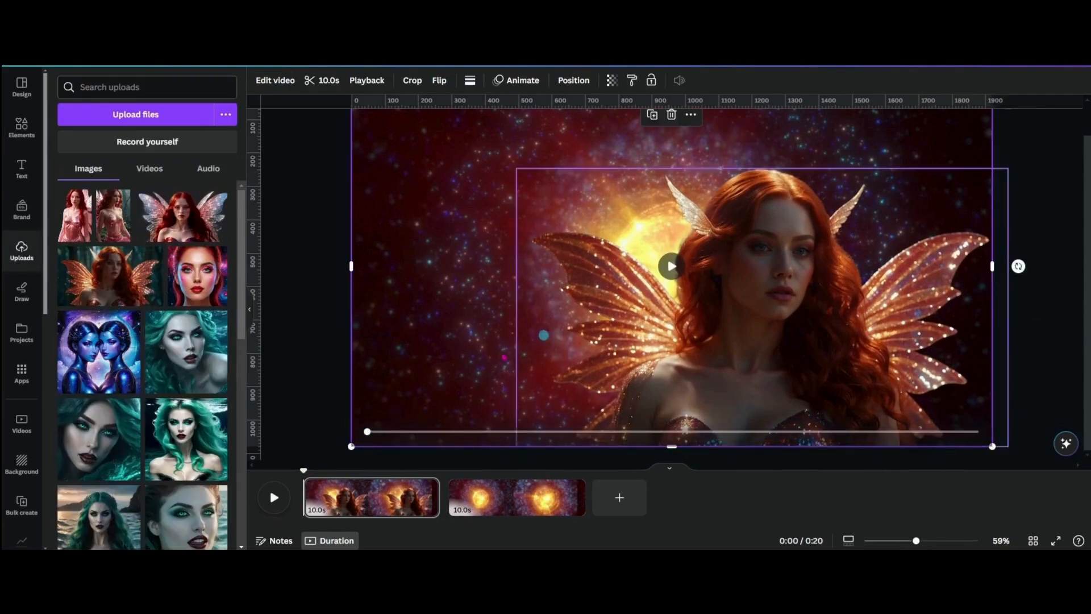
pyautogui.click(272, 497)
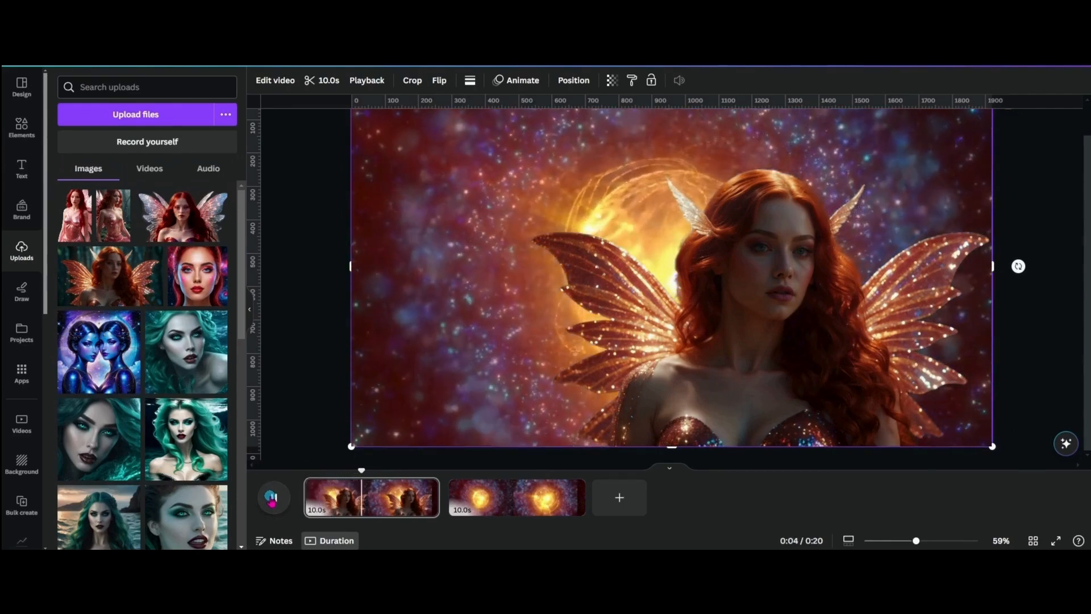
# Add the uploaded fairy with iridescent glass wings to the second page and enlarge it in the page's lower-right area
pyautogui.click(508, 498)
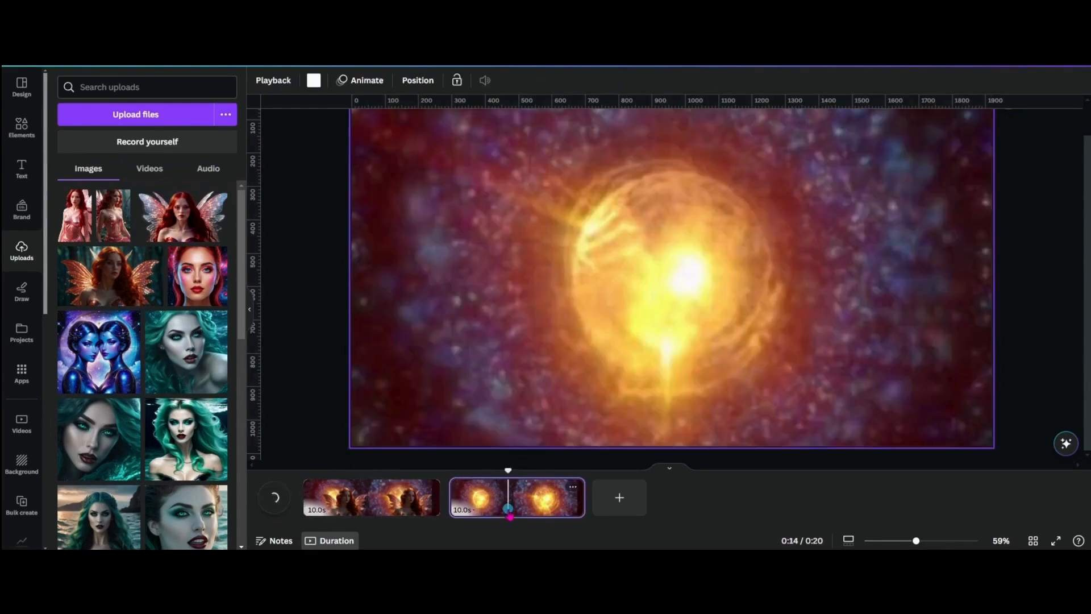
pyautogui.click(184, 226)
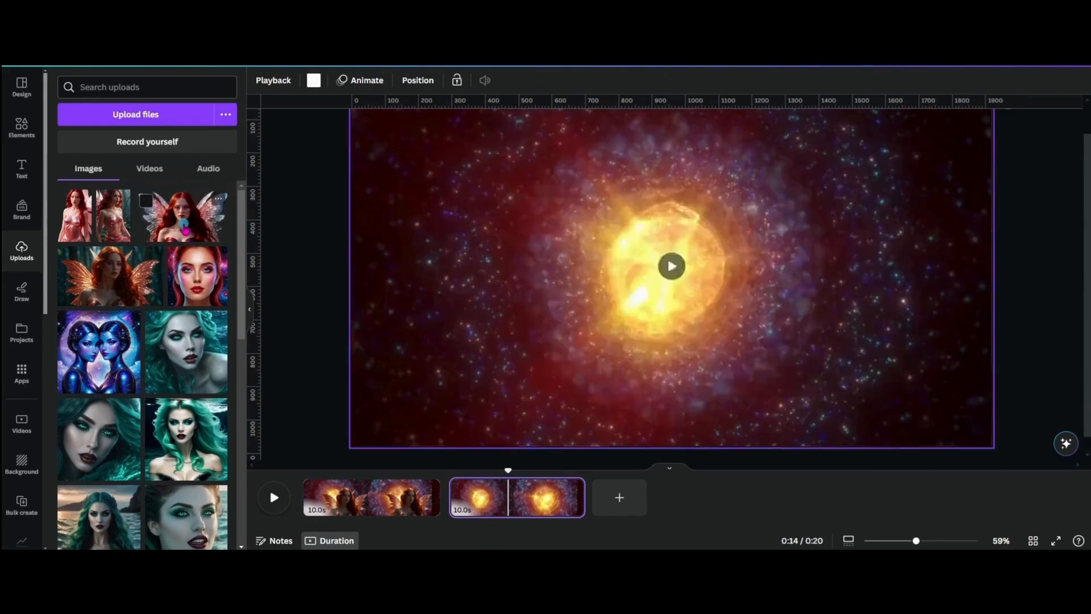
pyautogui.moveTo(662, 332); pyautogui.dragTo(754, 378)
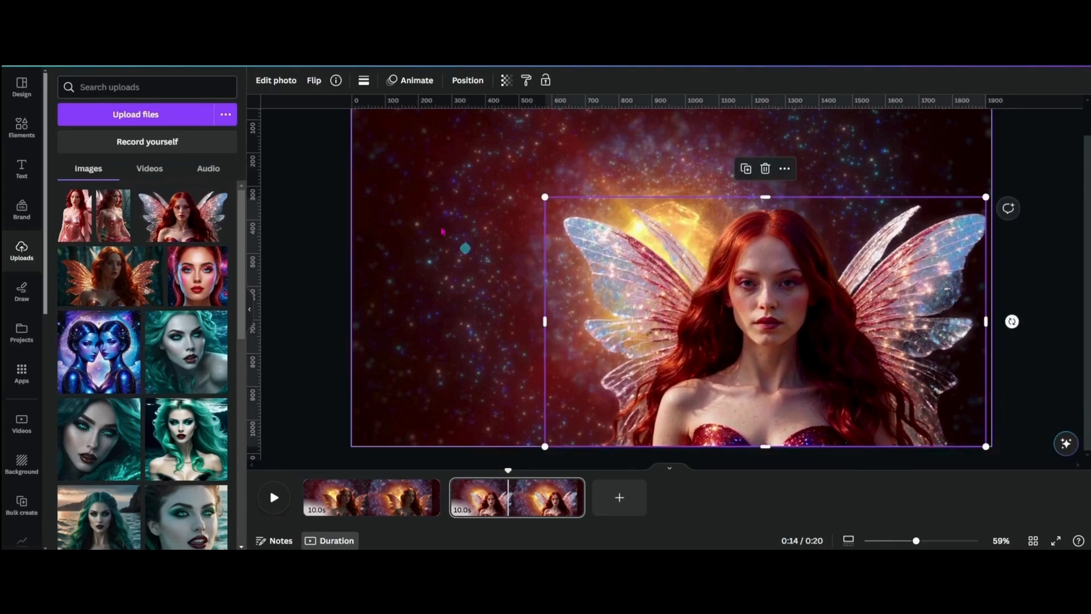
pyautogui.moveTo(544, 197); pyautogui.dragTo(491, 166)
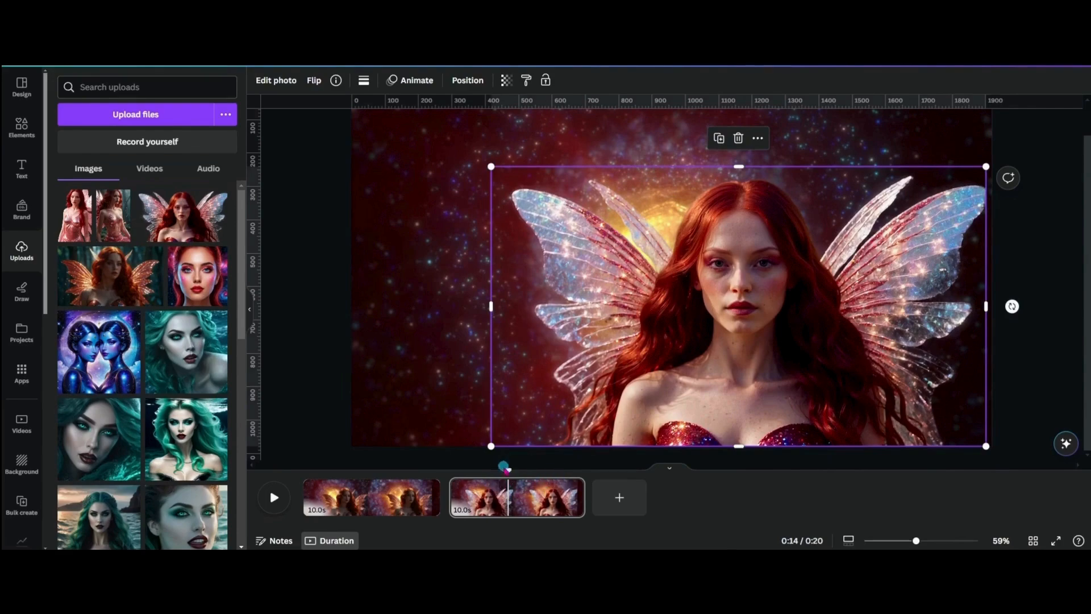
# Play the video from the start of the second page, then scrub back to the first page to check both
pyautogui.moveTo(508, 472); pyautogui.dragTo(453, 472)
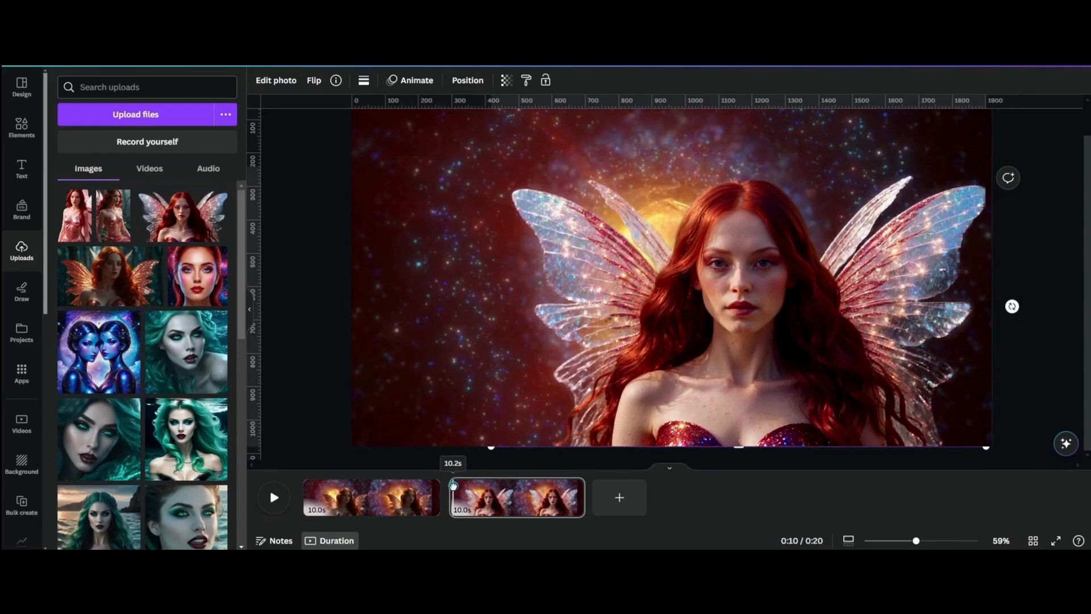
pyautogui.click(274, 498)
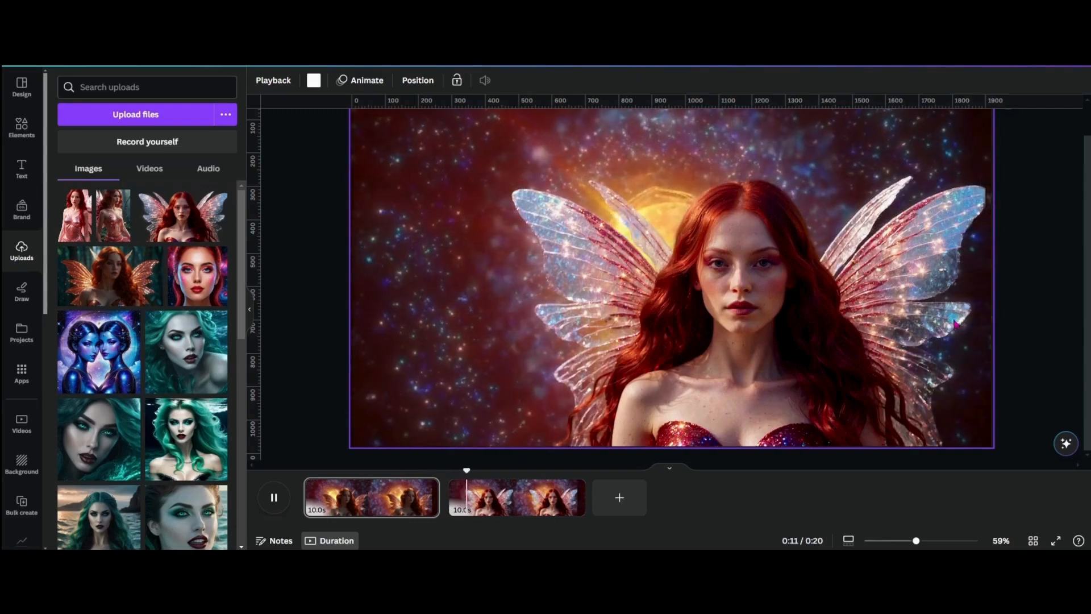
pyautogui.moveTo(482, 473); pyautogui.dragTo(392, 475)
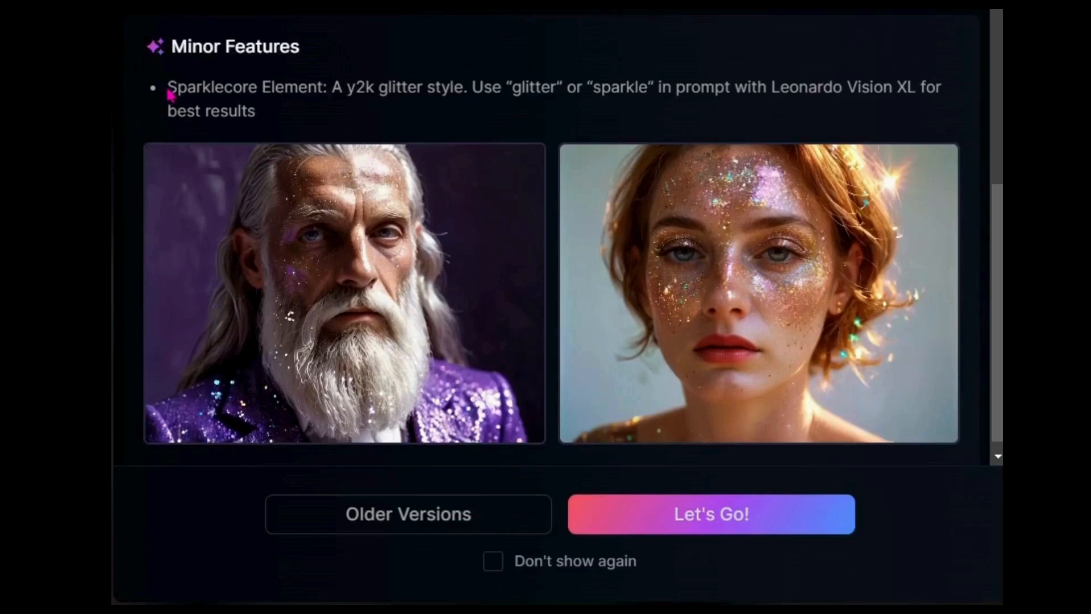
# Review Leonardo.Ai's What's New notes on the Sparklecore Element, Universal Upscaler and the major features, including Transparency mode
pyautogui.moveTo(168, 88); pyautogui.dragTo(324, 128)
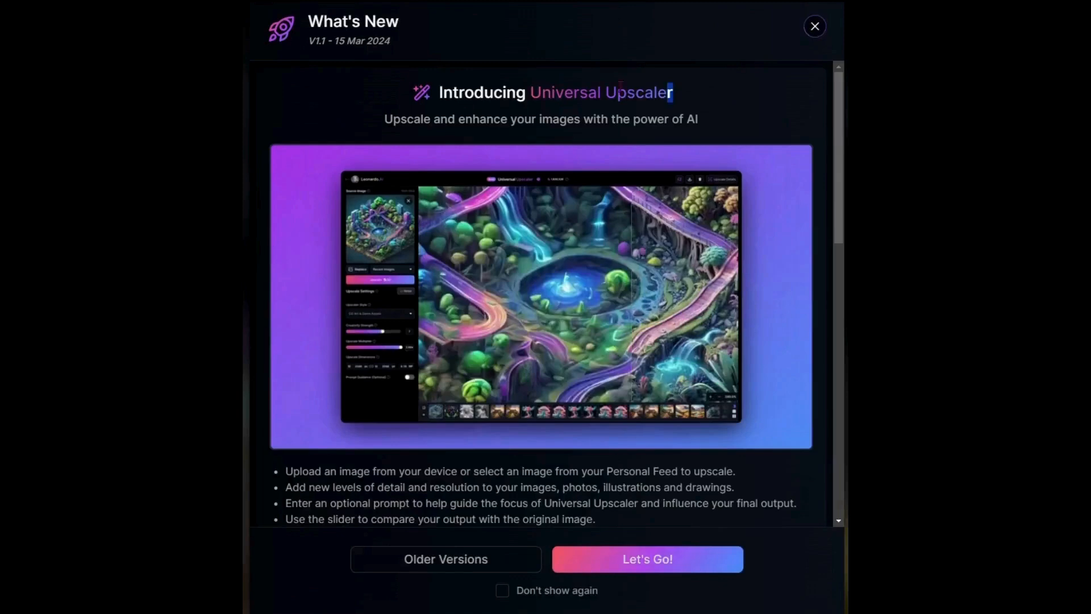
pyautogui.moveTo(675, 91); pyautogui.dragTo(365, 81)
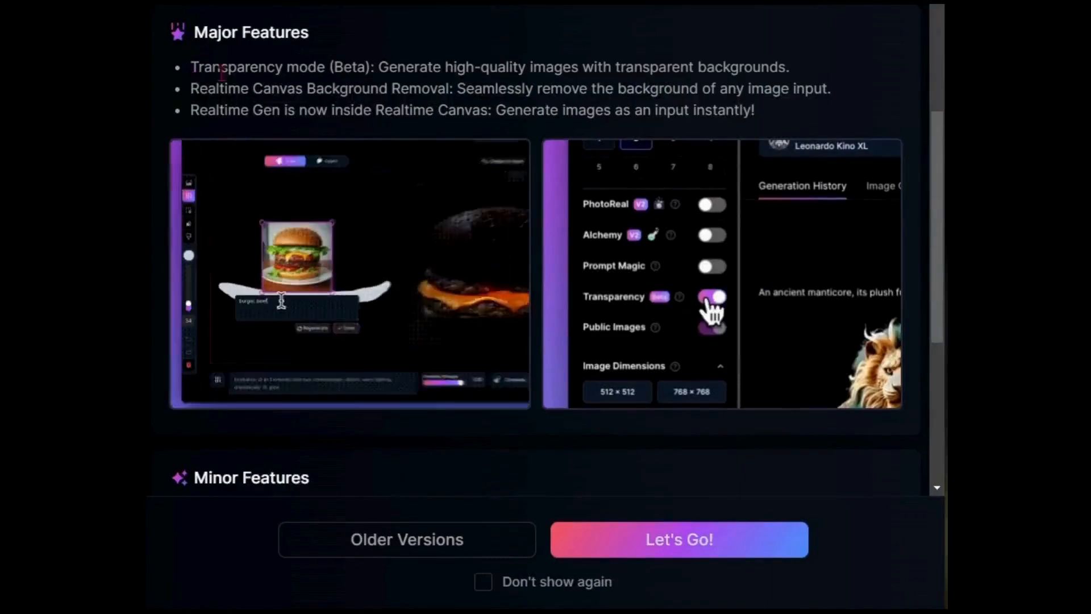
pyautogui.moveTo(190, 65); pyautogui.dragTo(787, 124)
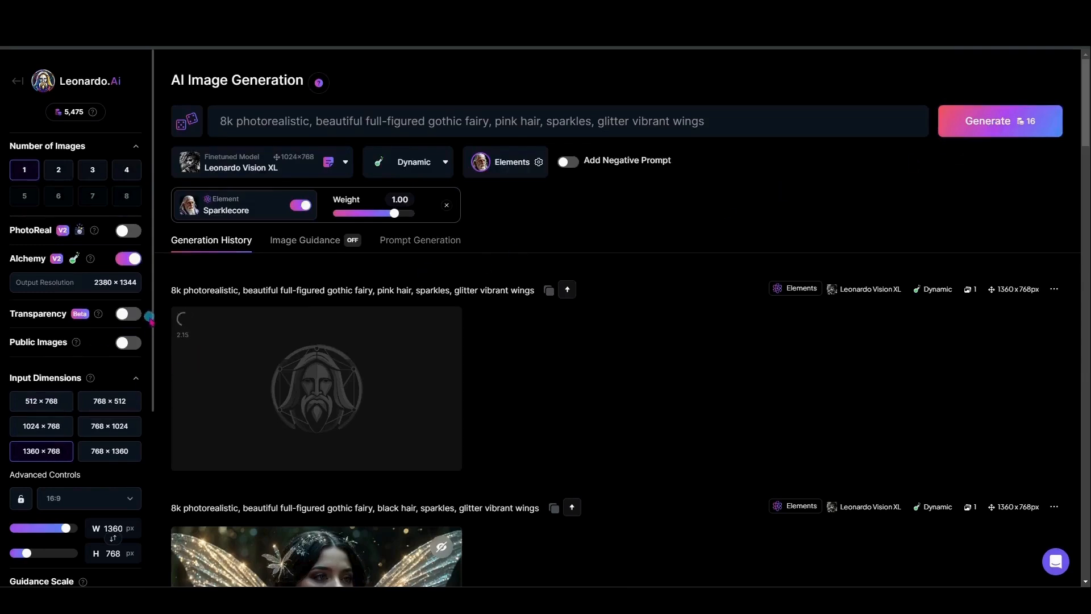
# Turn on the Transparency option for Leonardo.Ai image generation
pyautogui.click(128, 316)
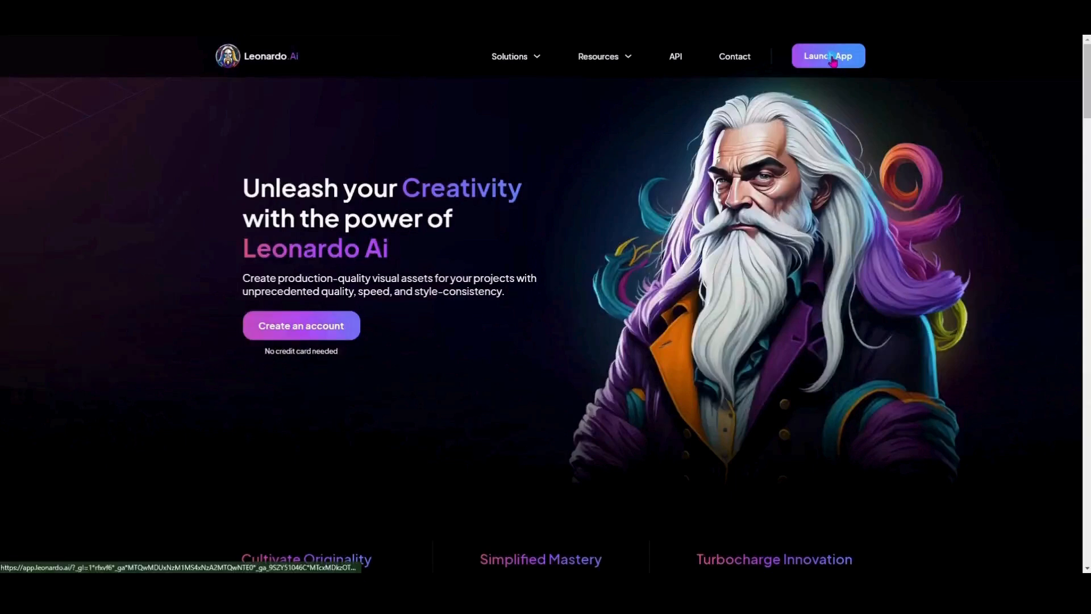
# Launch the Leonardo.Ai app from its homepage and view the upgrade plans with monthly billing
pyautogui.click(830, 54)
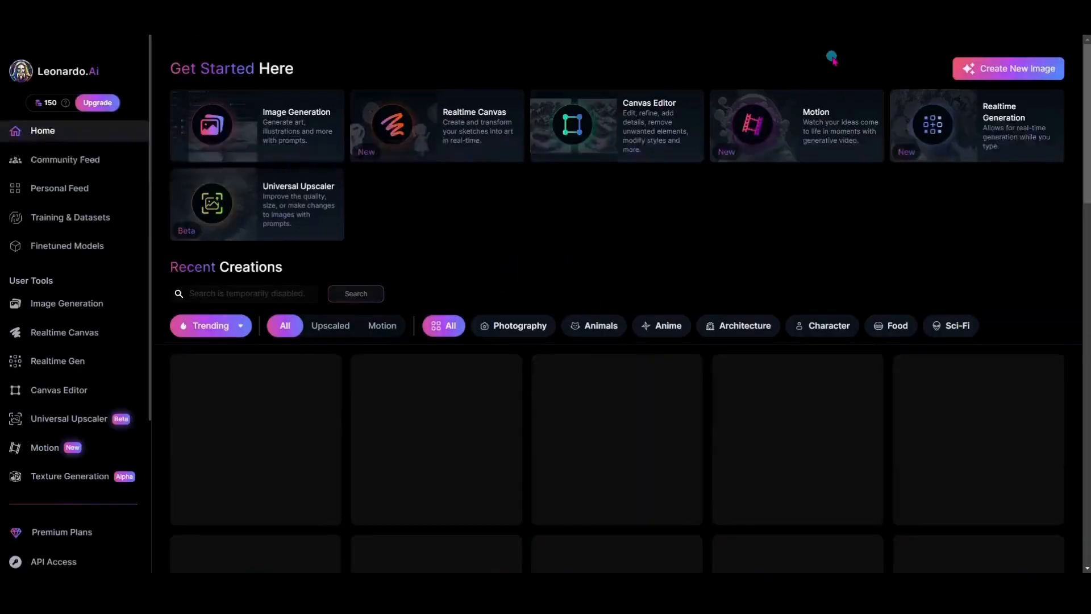
pyautogui.click(91, 103)
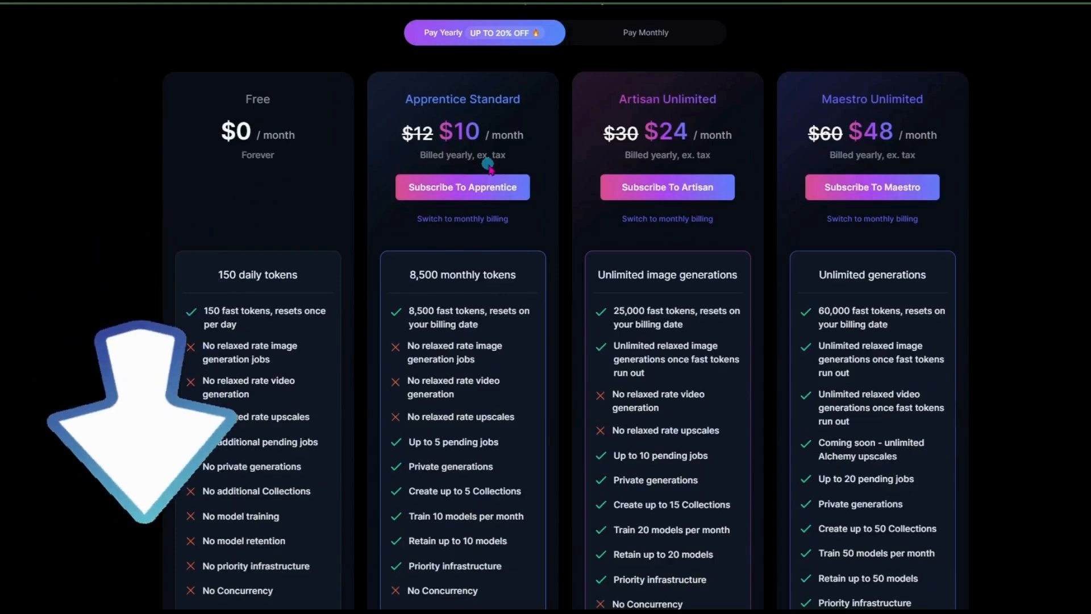
pyautogui.click(654, 33)
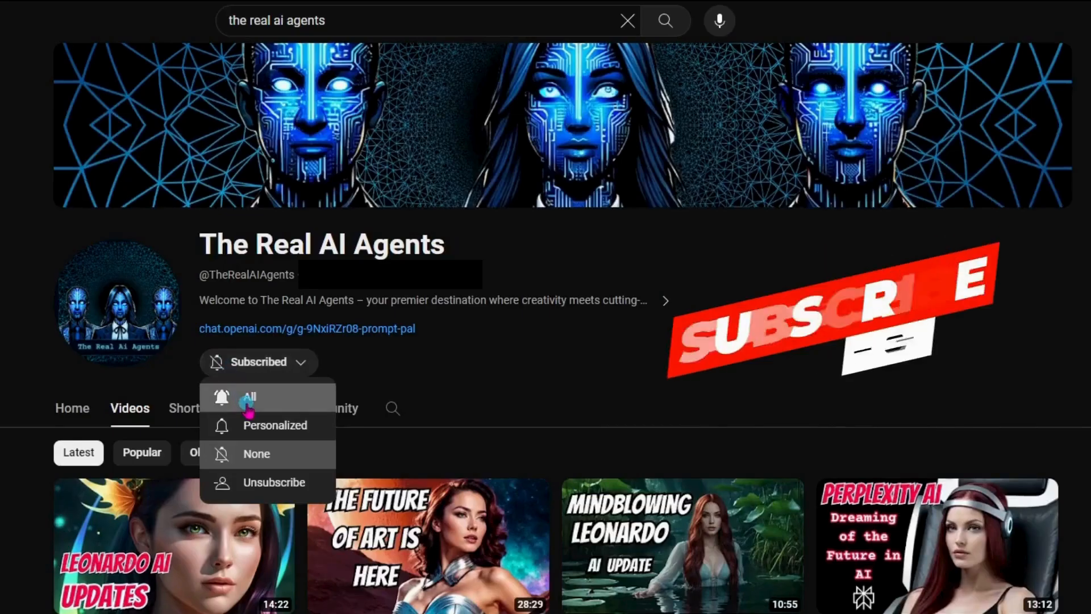
# Switch to YouTube and set the notifications for The Real AI Agents channel to All
pyautogui.click(247, 401)
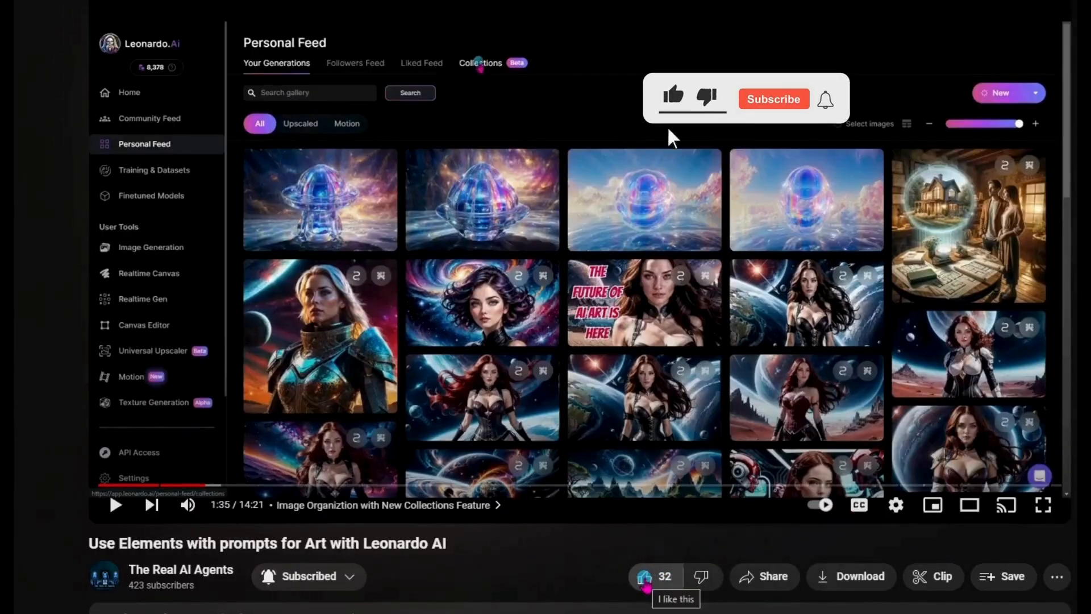
# Like the video "Use Elements with prompts for Art with Leonardo AI" and open its sharing options
pyautogui.click(645, 581)
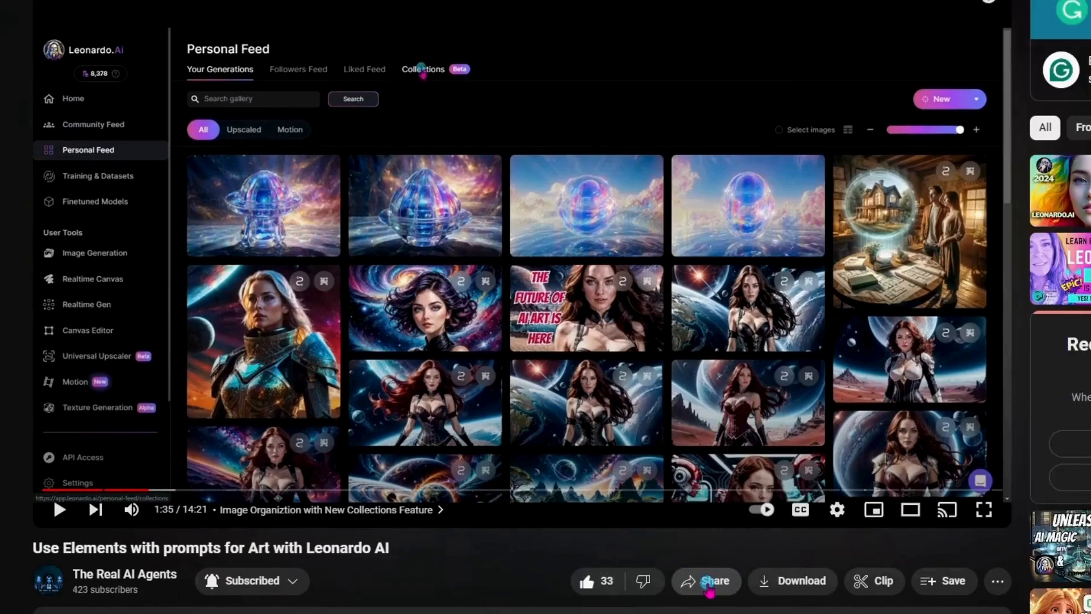
pyautogui.click(765, 583)
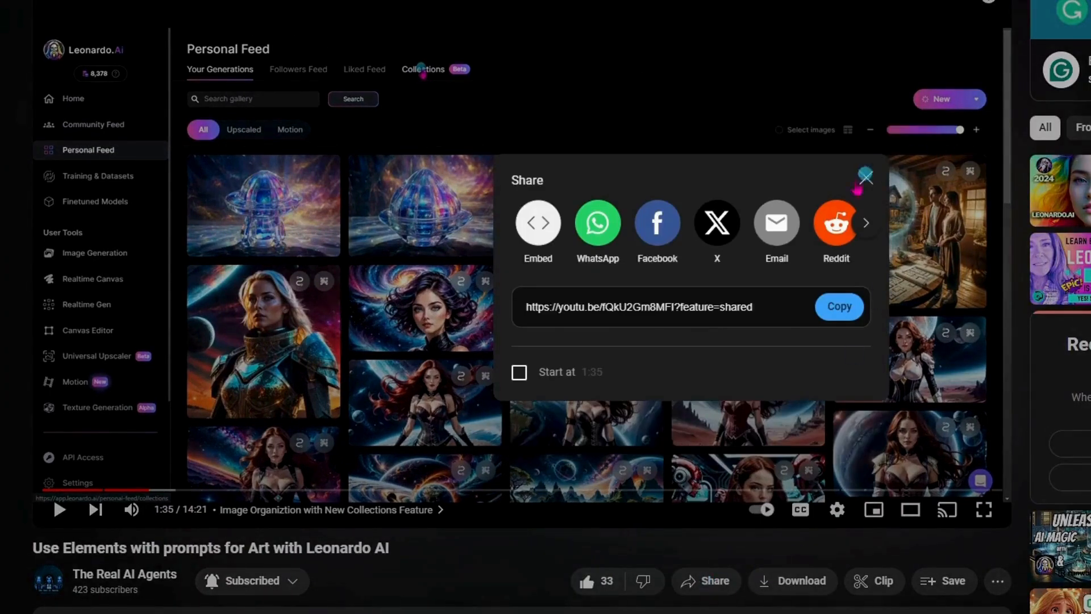